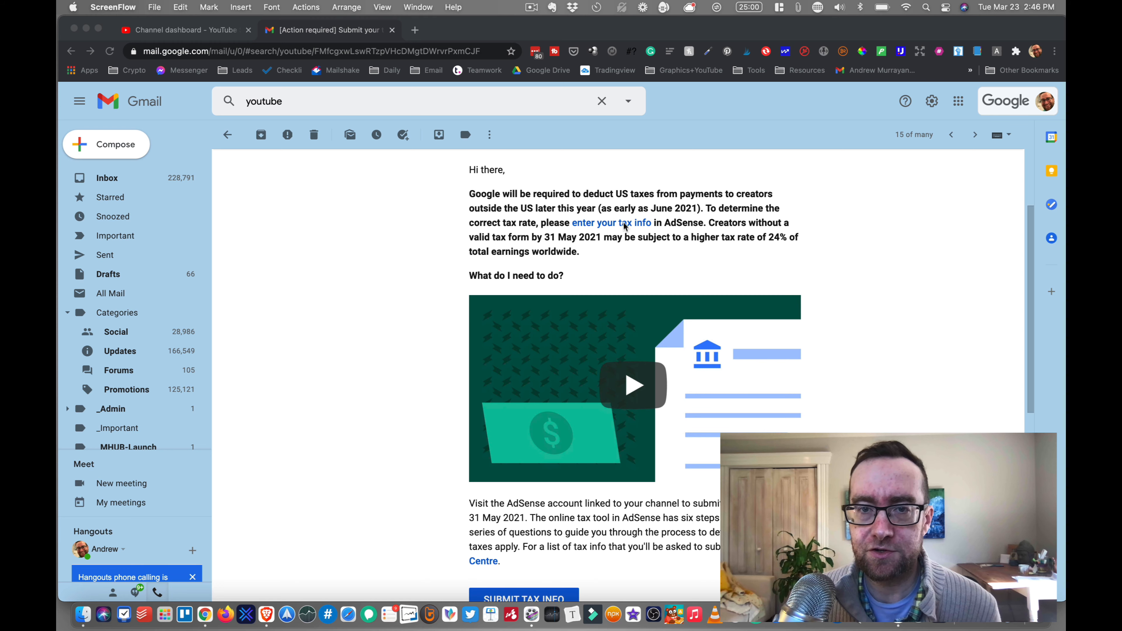
# Read the tax info email, open its embedded YouTube video and skip ahead to 0:23.
pyautogui.scroll(-2, 614, 223)
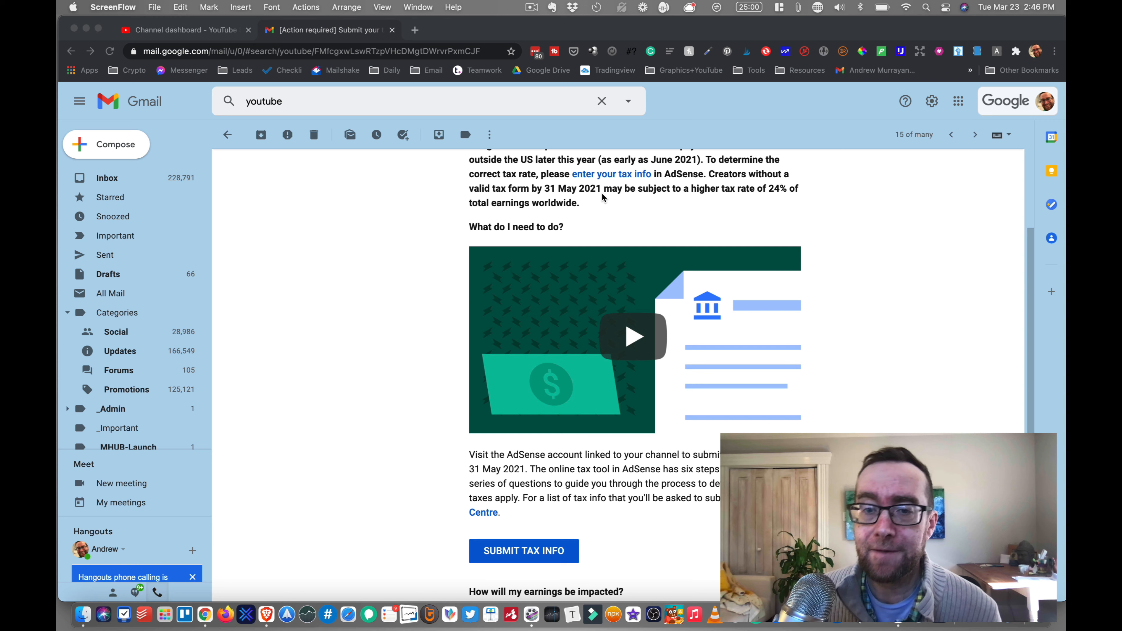
pyautogui.scroll(-1, 603, 197)
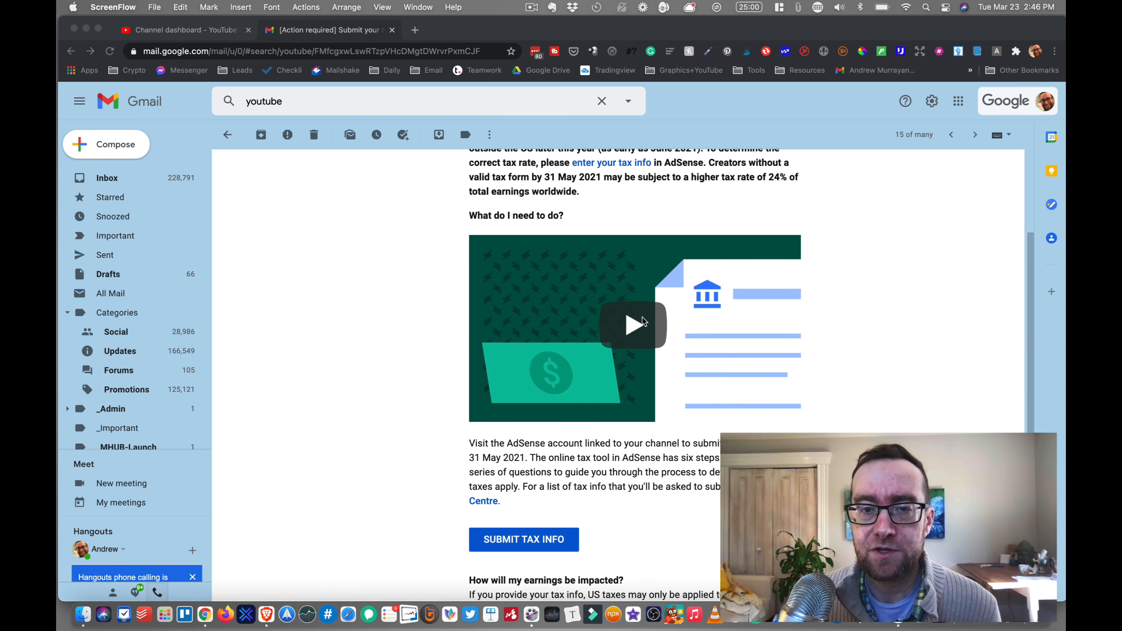
pyautogui.click(475, 325)
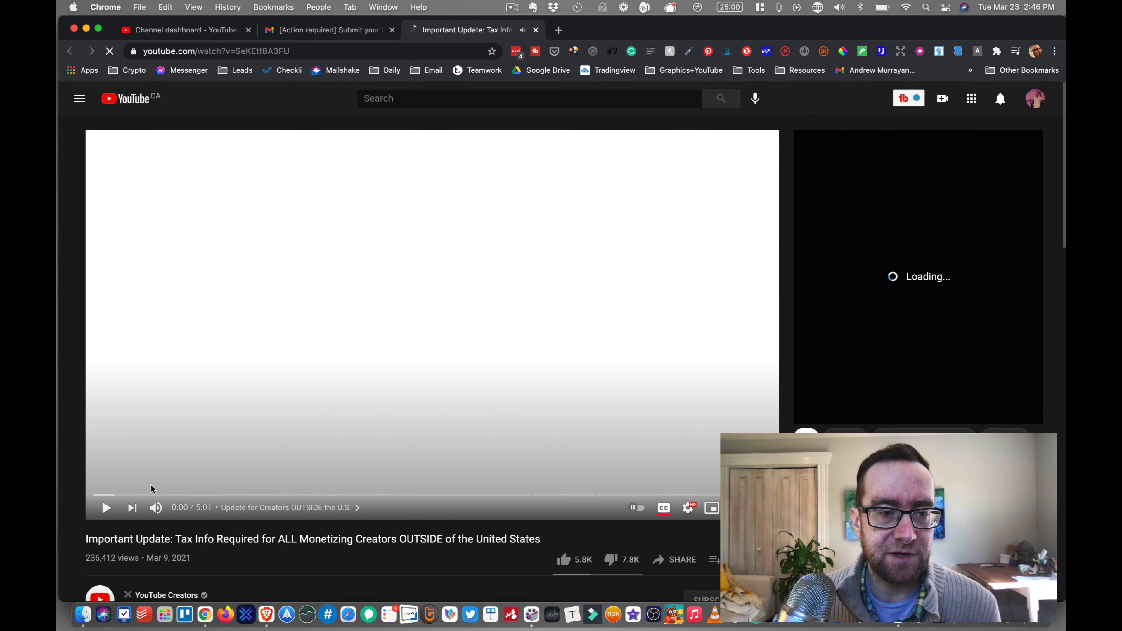
pyautogui.click(146, 495)
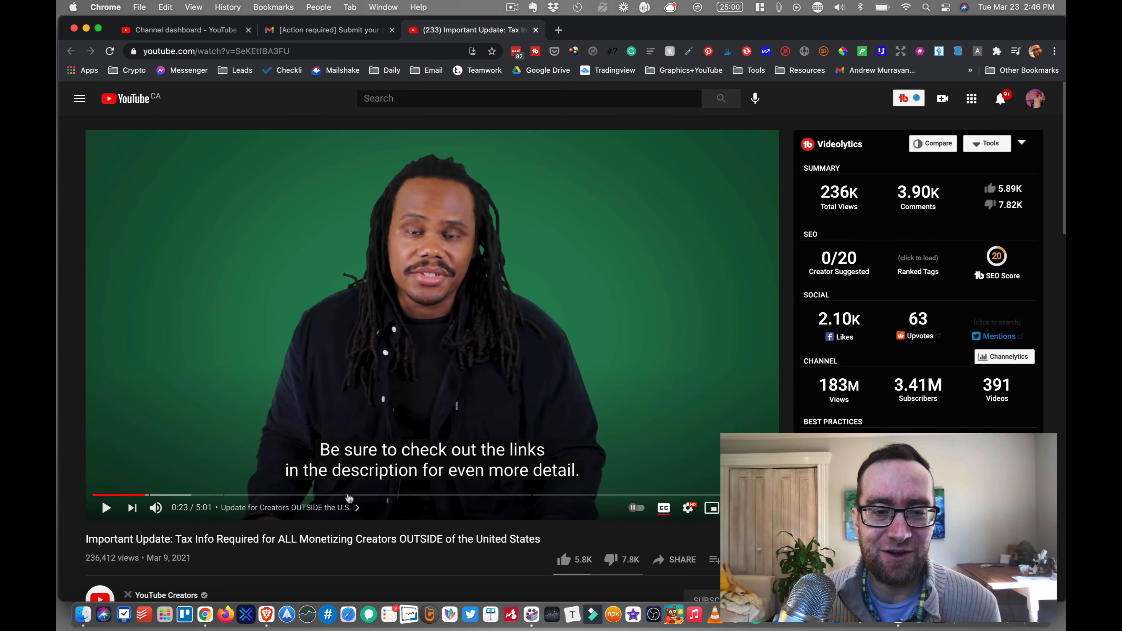
pyautogui.scroll(-1, 363, 496)
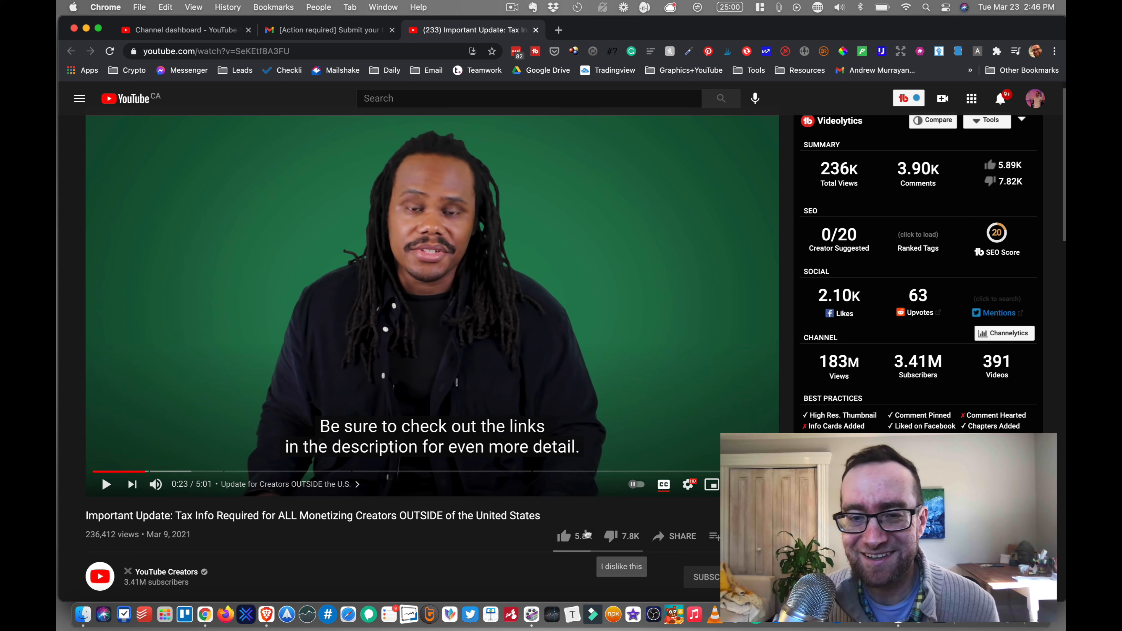
pyautogui.scroll(-1, 592, 472)
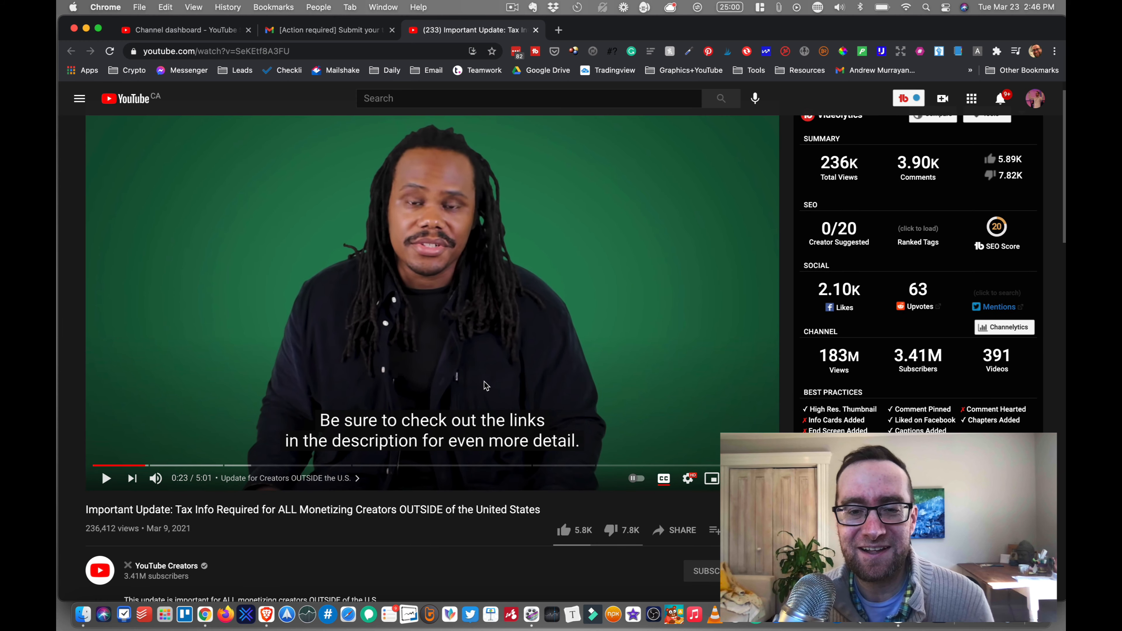
# Return to the tax info email in Gmail and follow its Submit Tax Info link.
pyautogui.click(360, 38)
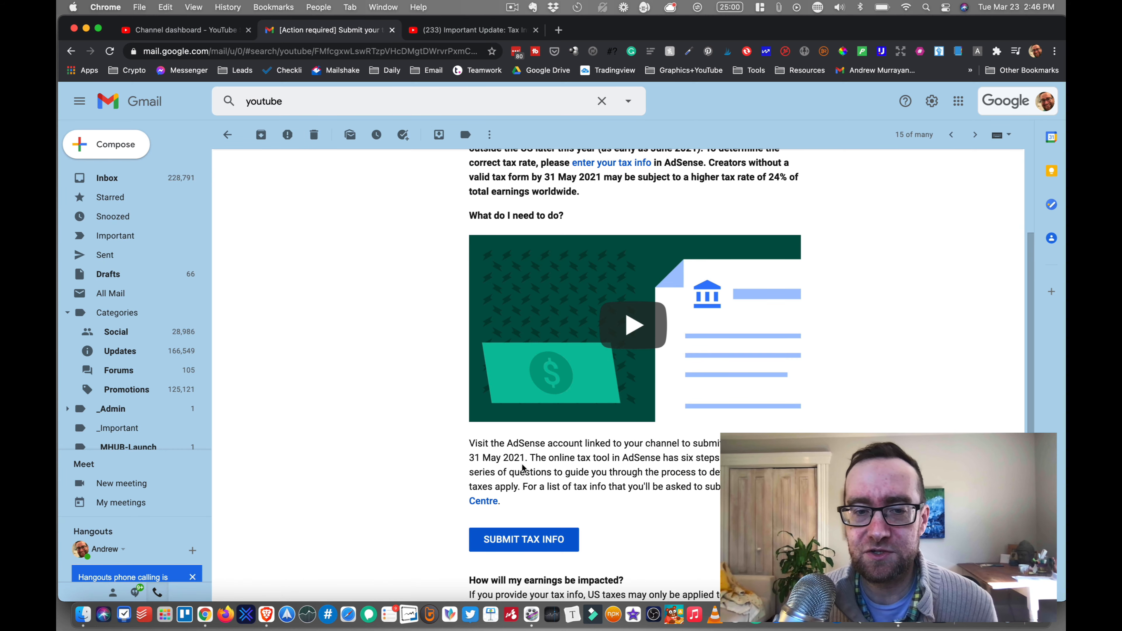
pyautogui.scroll(-1, 522, 467)
pyautogui.scroll(-3, 535, 433)
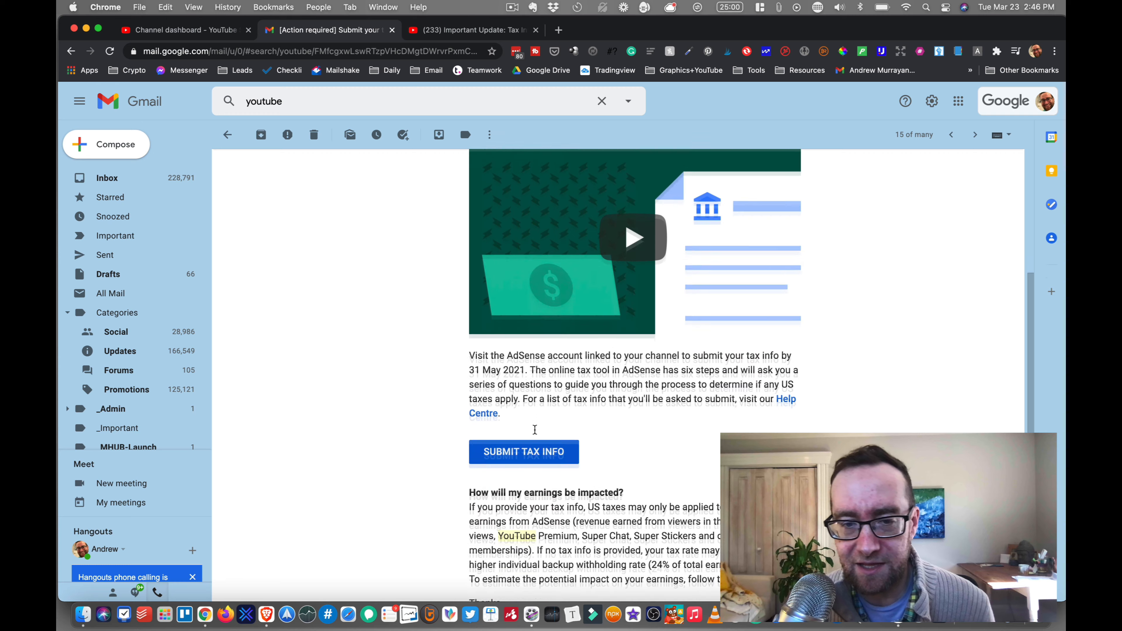
pyautogui.scroll(-3, 535, 429)
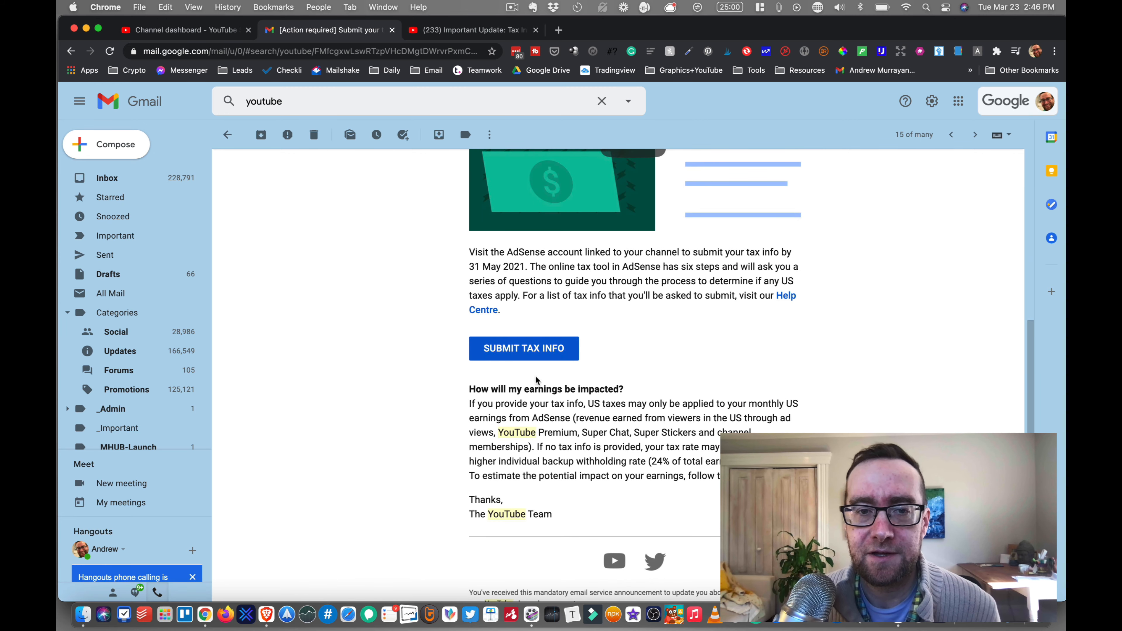
pyautogui.click(526, 353)
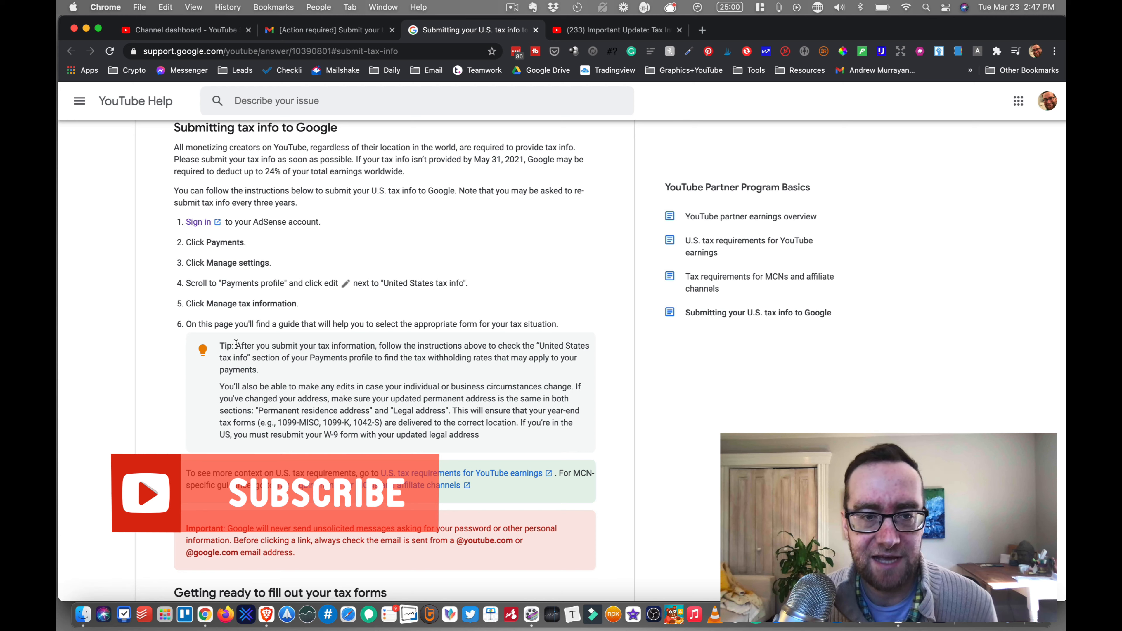
# Open AdSense through the help article's sign-in link and go to the Manage tax info page.
pyautogui.click(197, 223)
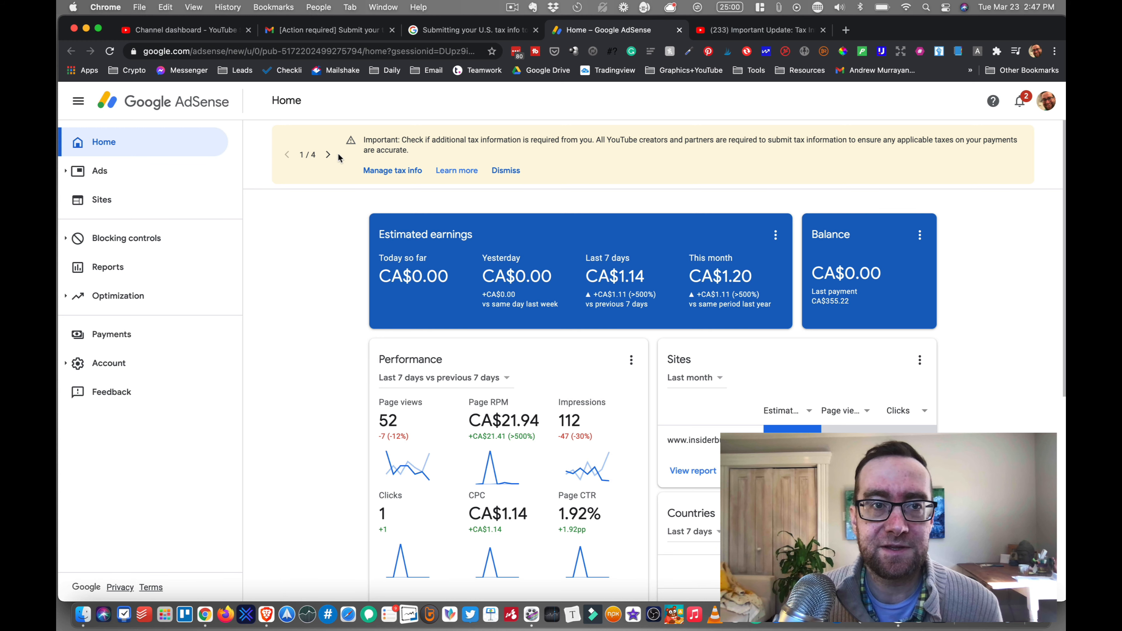
pyautogui.click(328, 154)
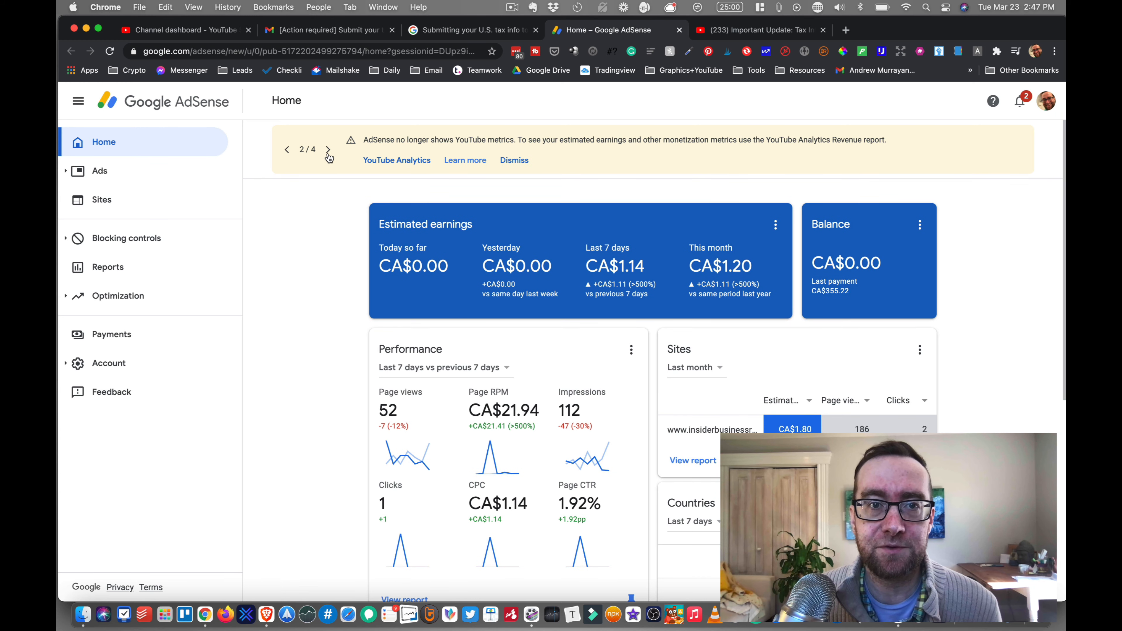
pyautogui.click(383, 172)
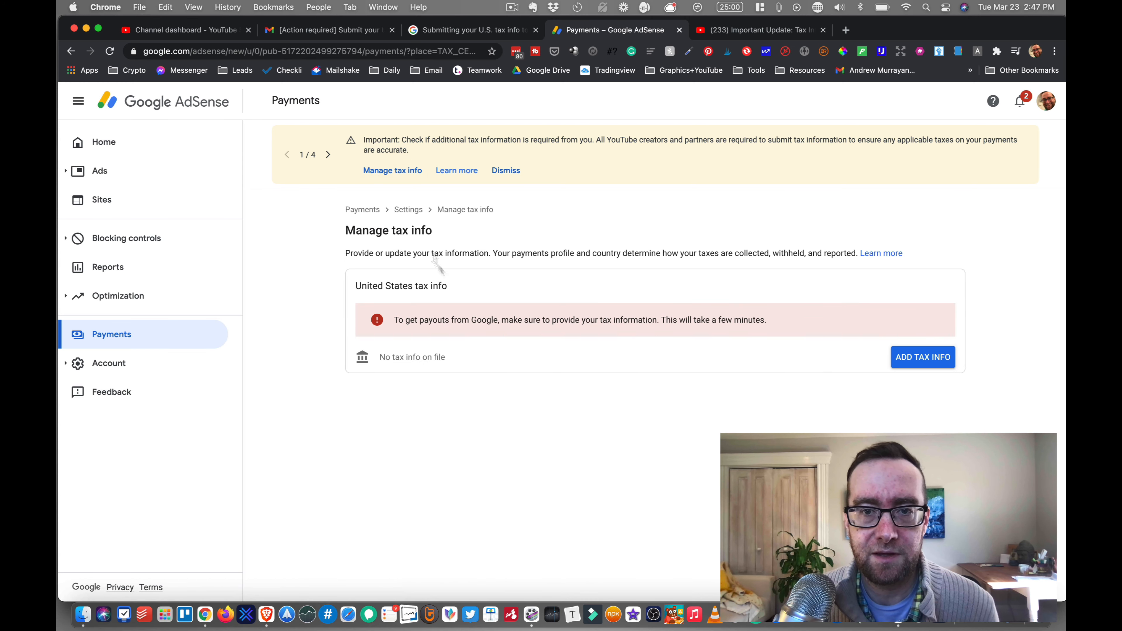
# Start adding United States tax info and verify identity with the account password.
pyautogui.click(924, 359)
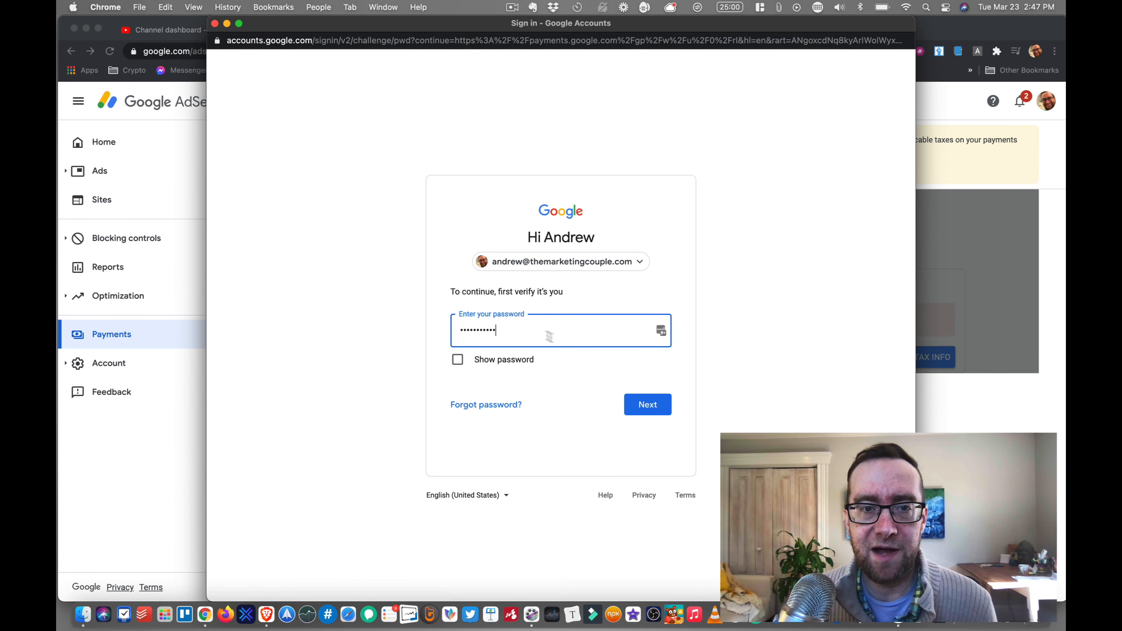
pyautogui.click(652, 404)
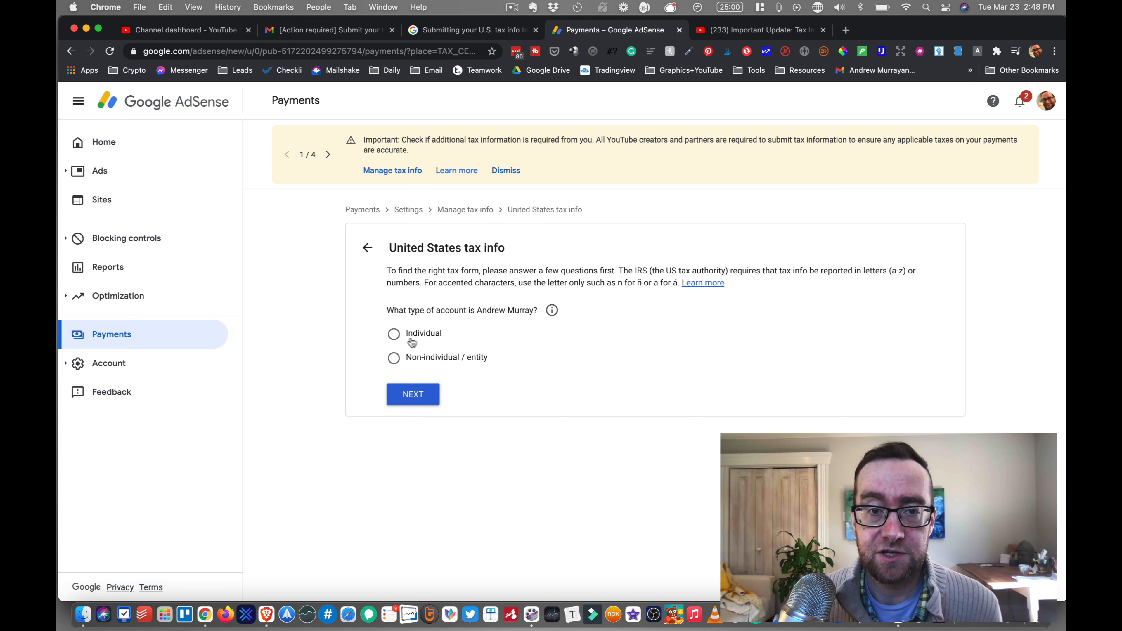
# Declare an Individual account that is not a US citizen or resident, choose the W-8BEN form and start it.
pyautogui.click(395, 340)
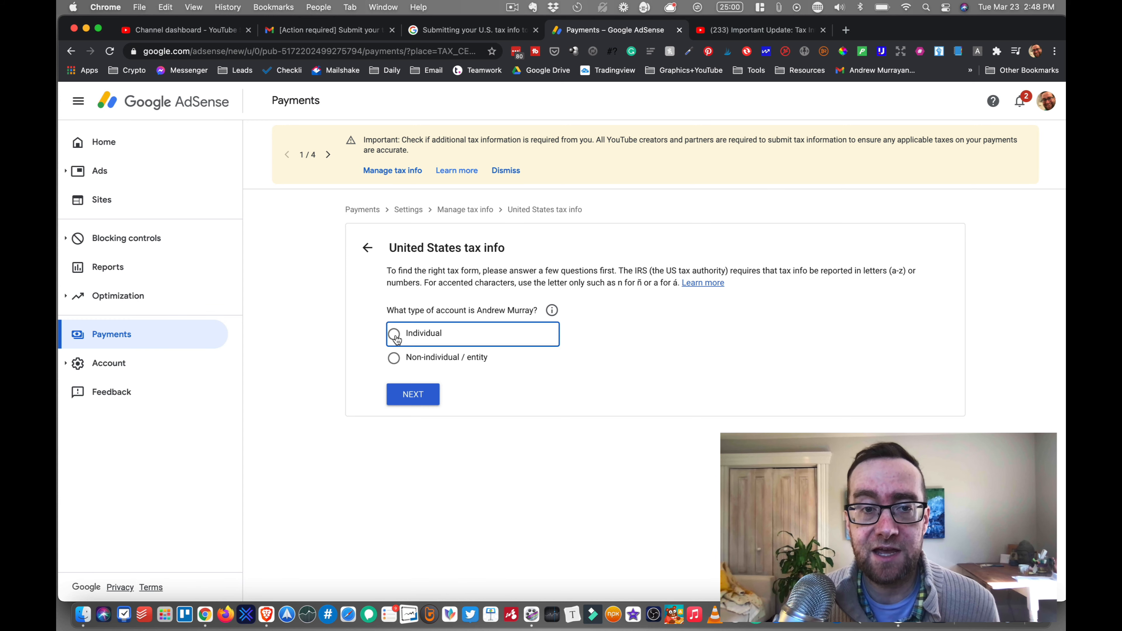
pyautogui.click(413, 398)
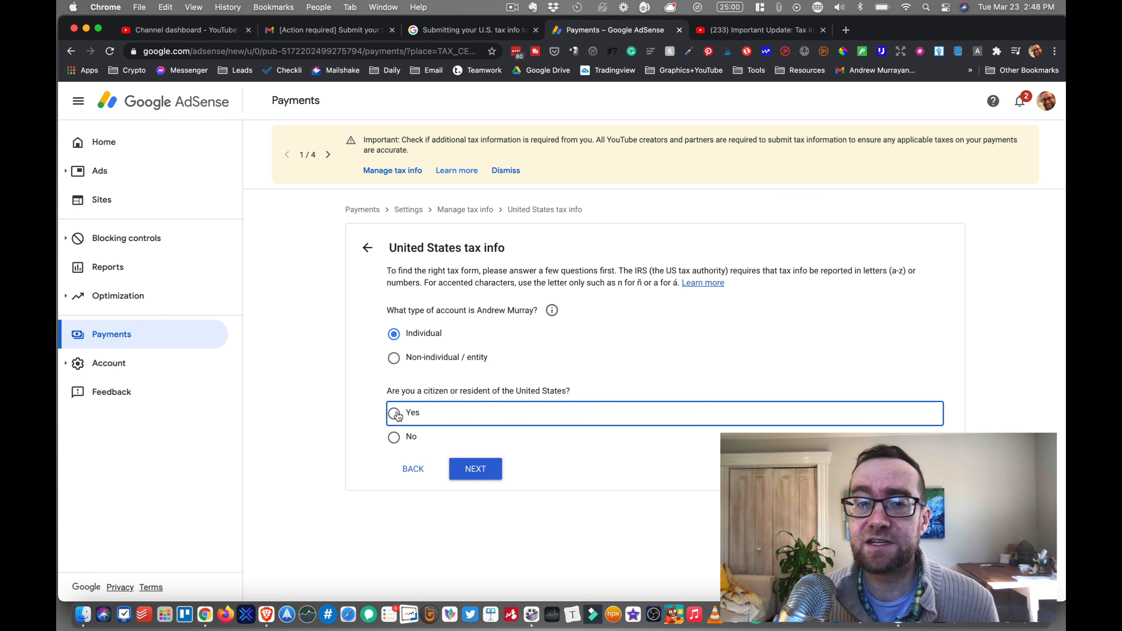
pyautogui.click(395, 438)
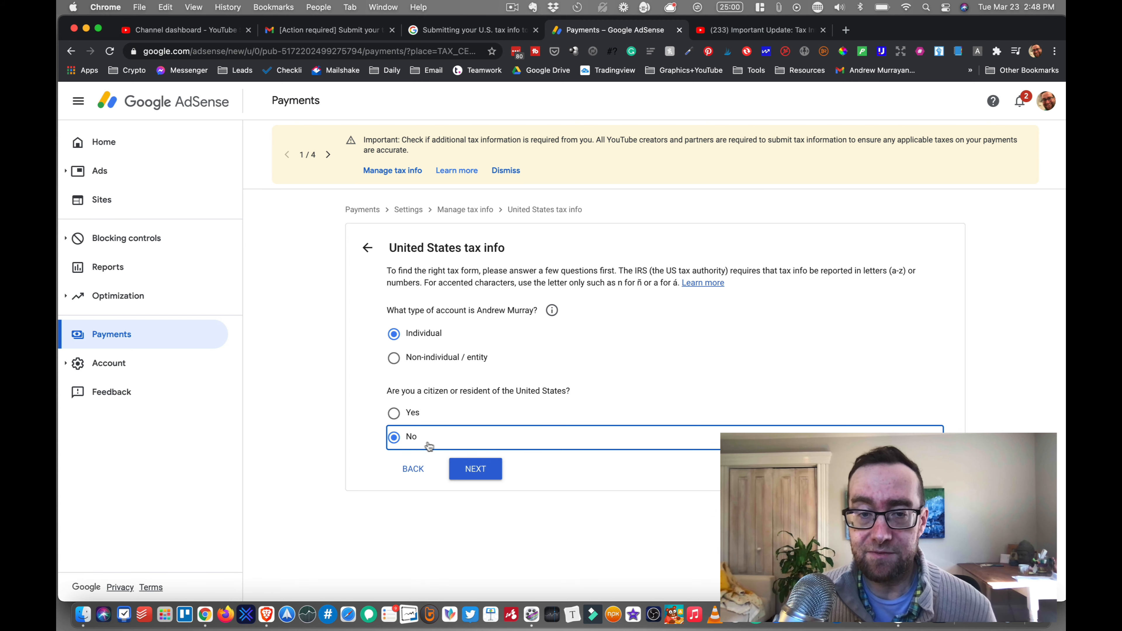
pyautogui.click(485, 470)
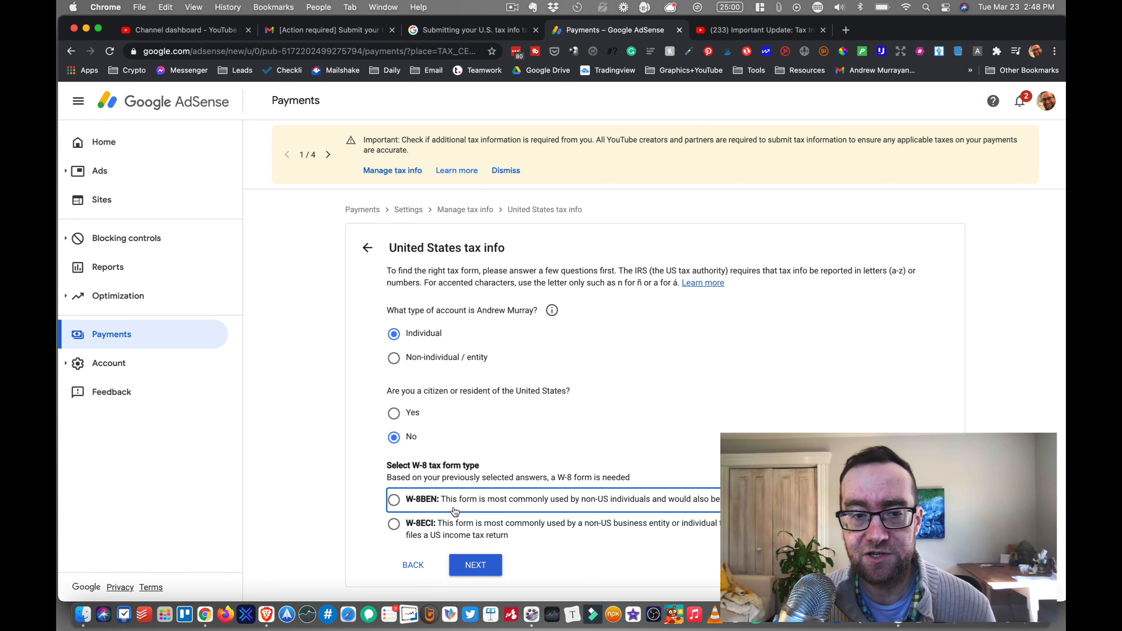
pyautogui.click(422, 504)
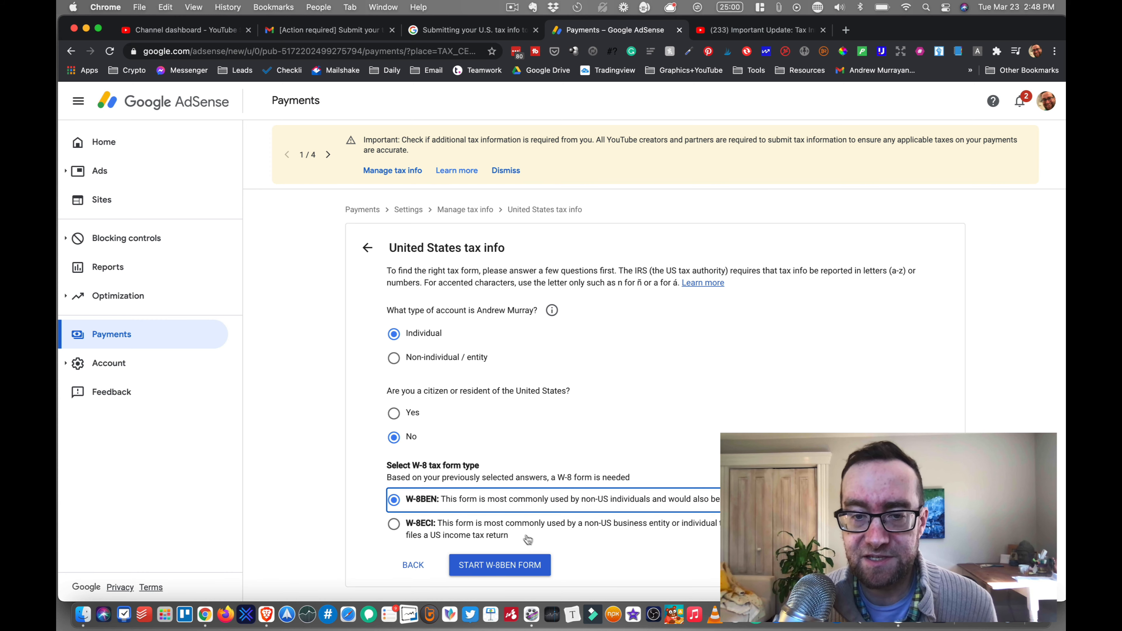
pyautogui.click(510, 565)
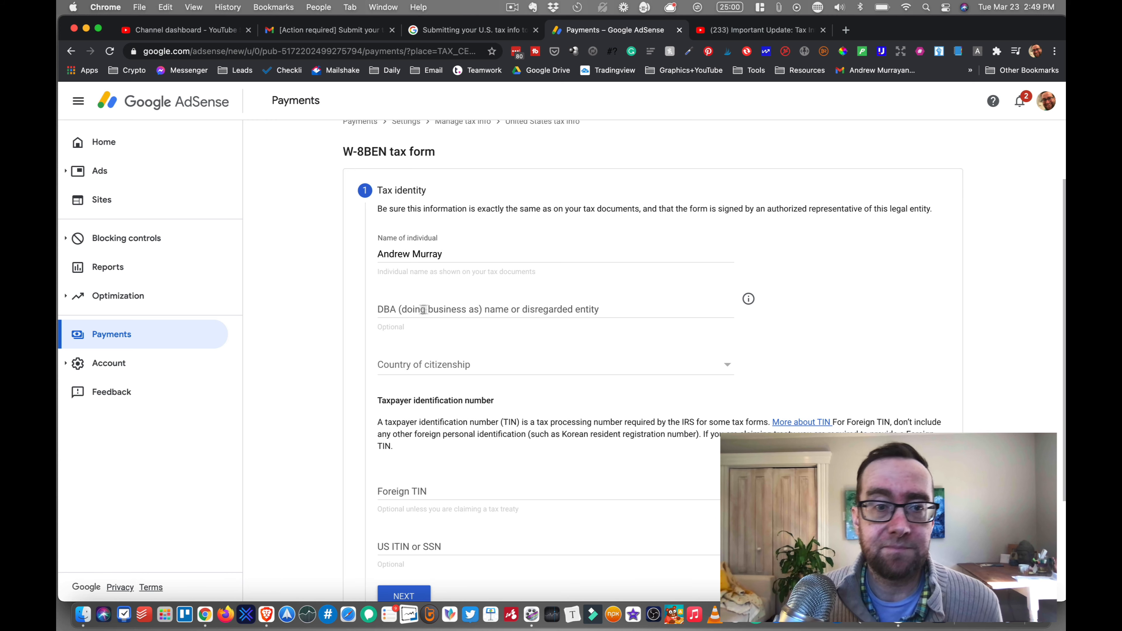
# Set the country of citizenship to Canada in the Tax identity section.
pyautogui.click(471, 370)
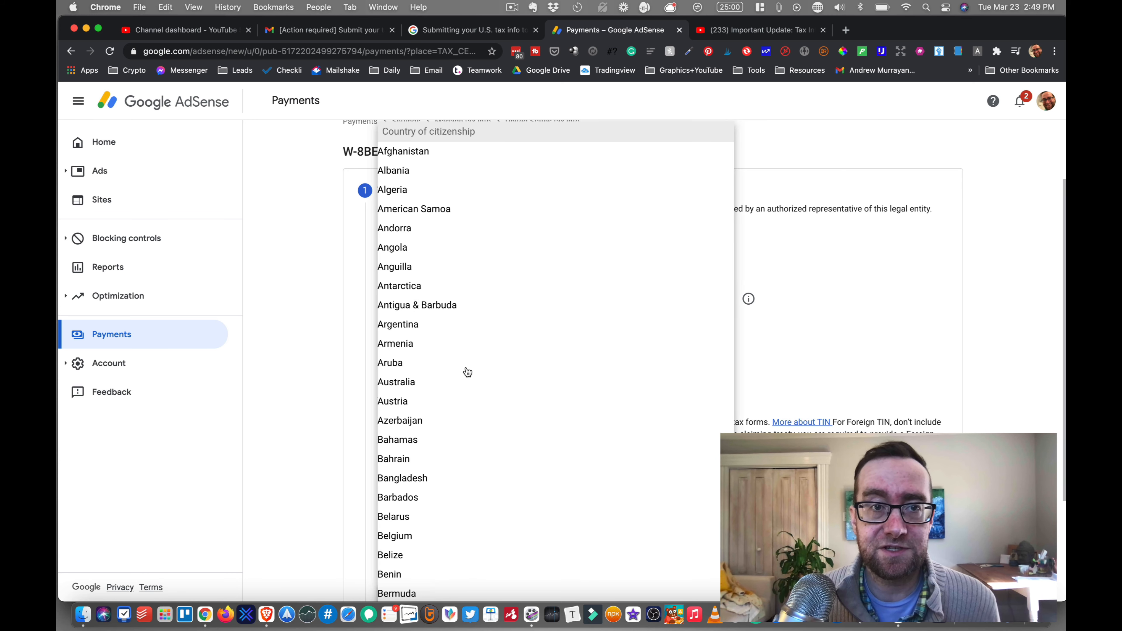
pyautogui.scroll(-10, 460, 325)
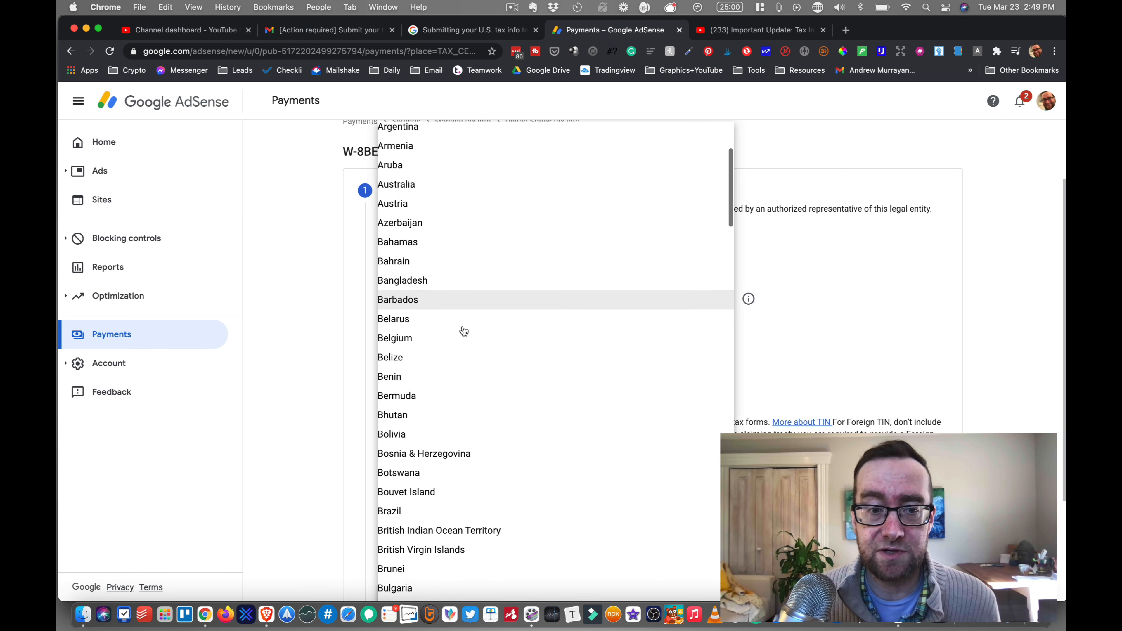
pyautogui.scroll(-7, 460, 349)
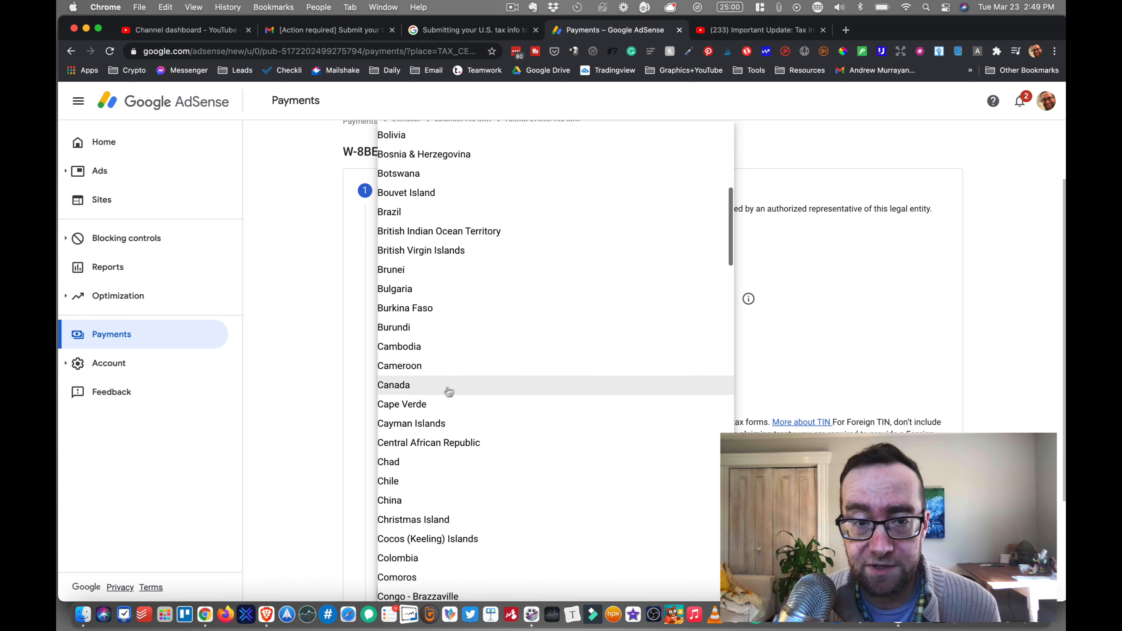
pyautogui.click(416, 363)
# Enter INTL as the Foreign TIN and continue to the Address section.
pyautogui.scroll(-3, 489, 374)
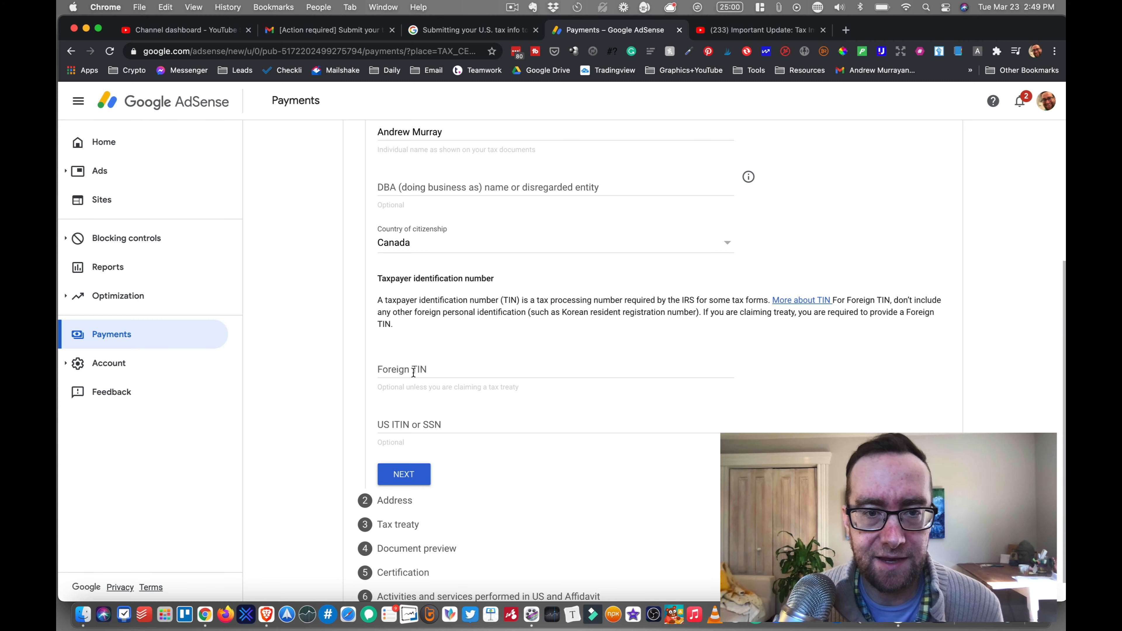
pyautogui.scroll(-1, 425, 404)
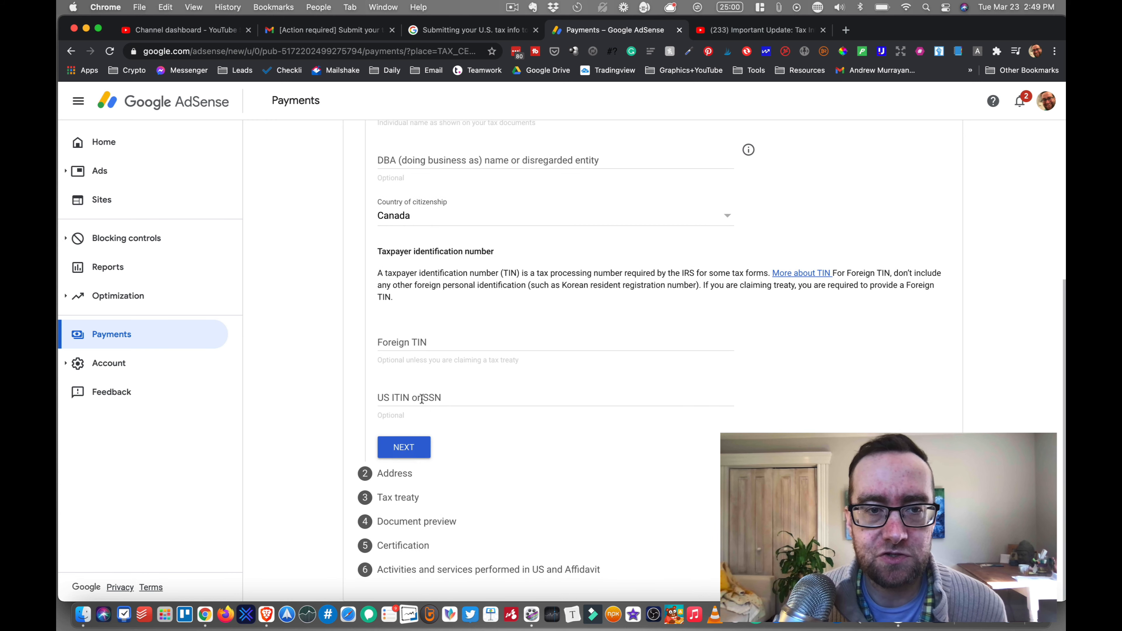
pyautogui.click(408, 343)
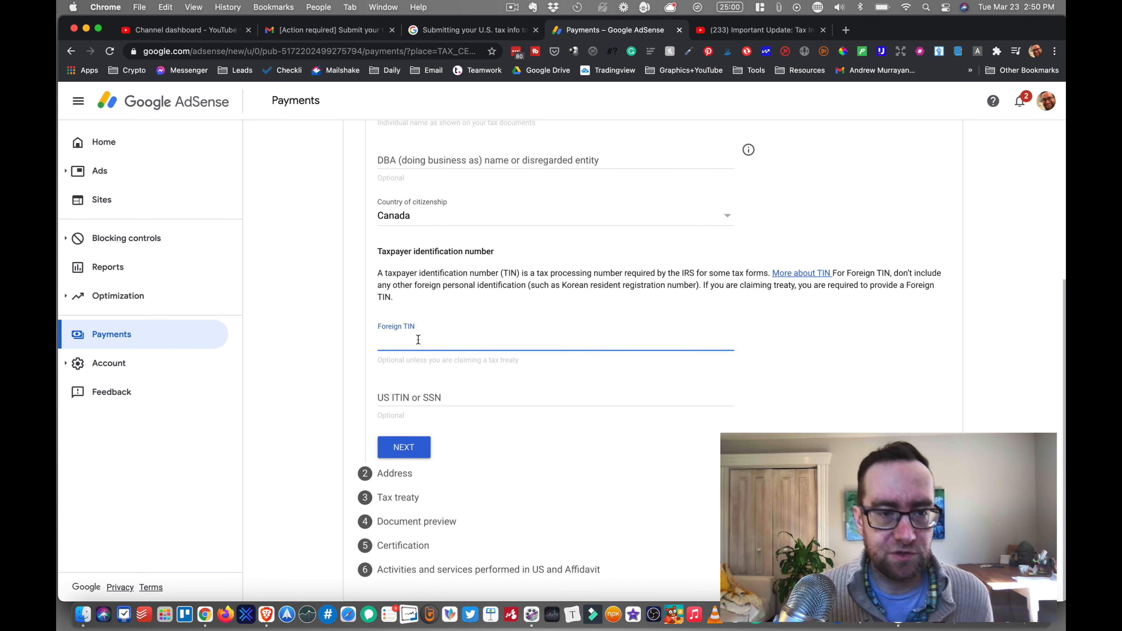
pyautogui.write('INTL')
pyautogui.click(404, 447)
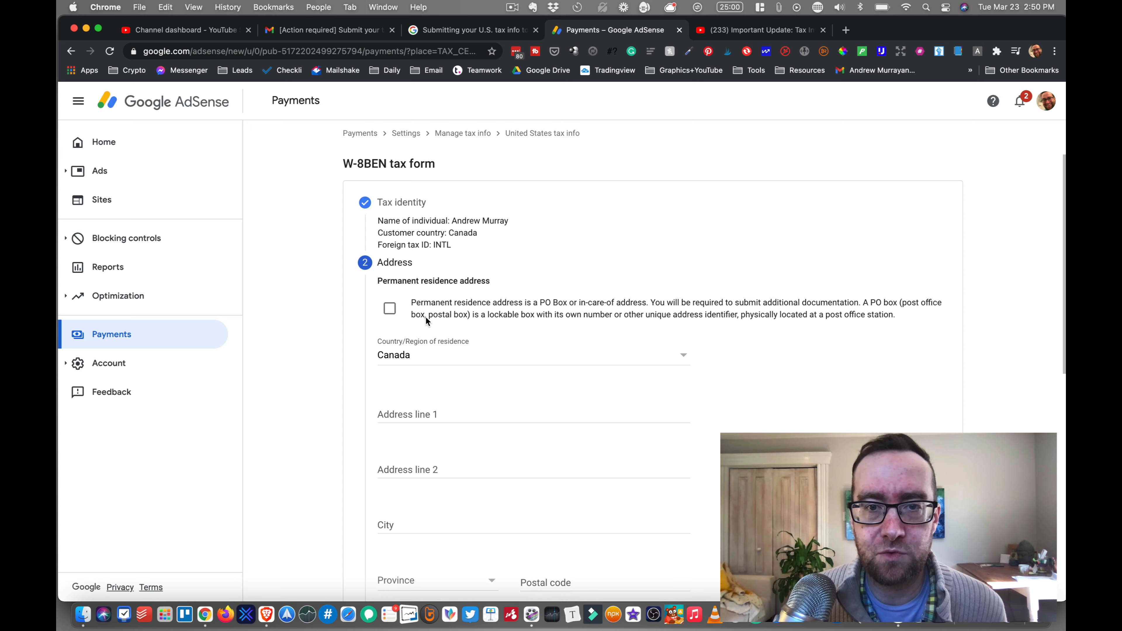
# Mark the permanent residence as a PO Box or in-care-of address, fill in its details and use the same mailing address.
pyautogui.click(388, 310)
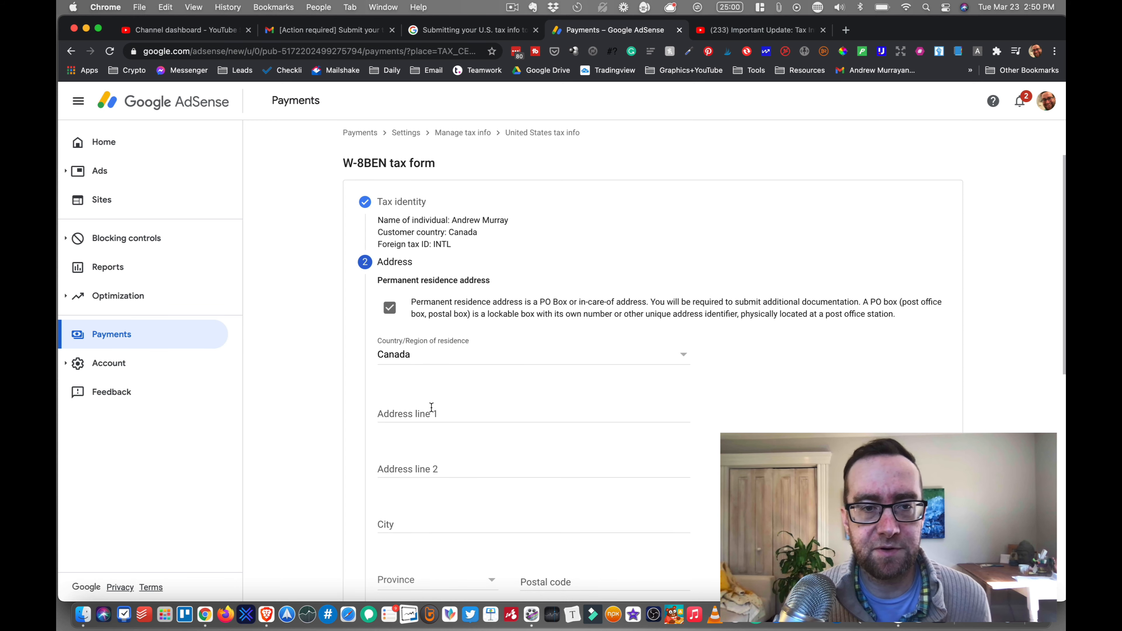
pyautogui.scroll(-1, 440, 399)
pyautogui.scroll(-10, 440, 399)
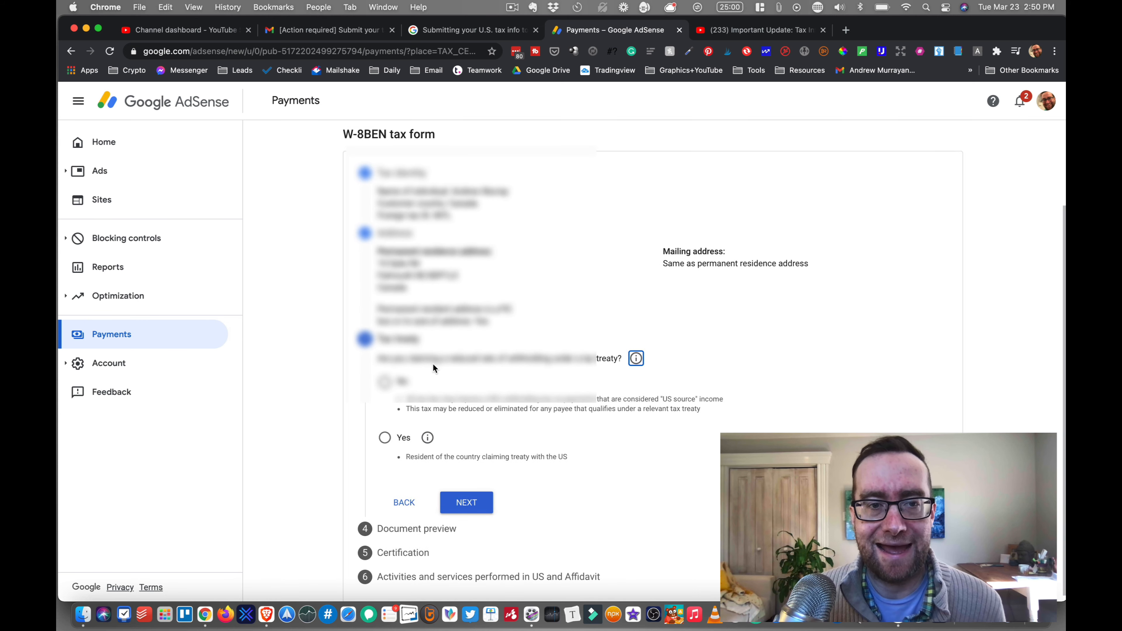
# Claim a reduced withholding rate under a tax treaty as a resident of the treaty country, with Canada as the country.
pyautogui.scroll(-1, 433, 366)
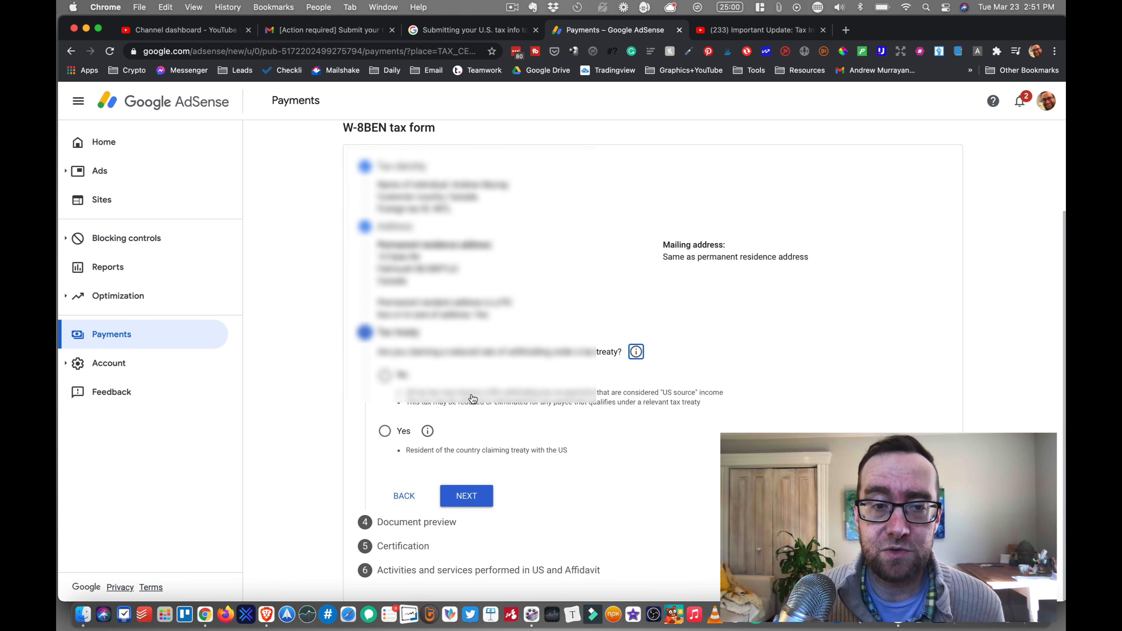
pyautogui.click(386, 432)
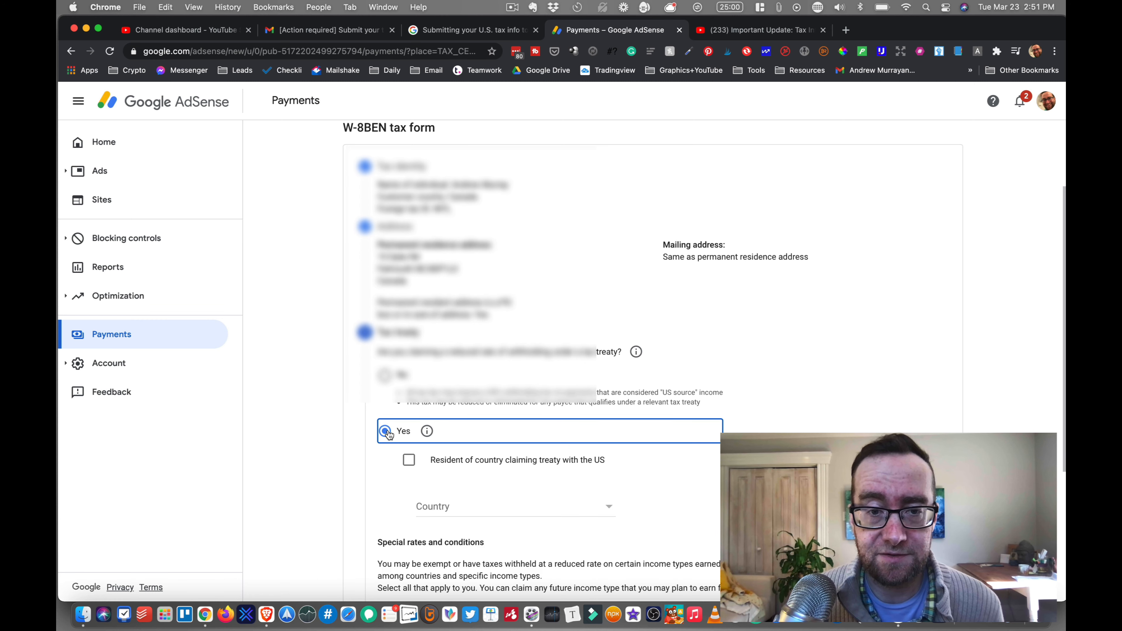
pyautogui.click(409, 461)
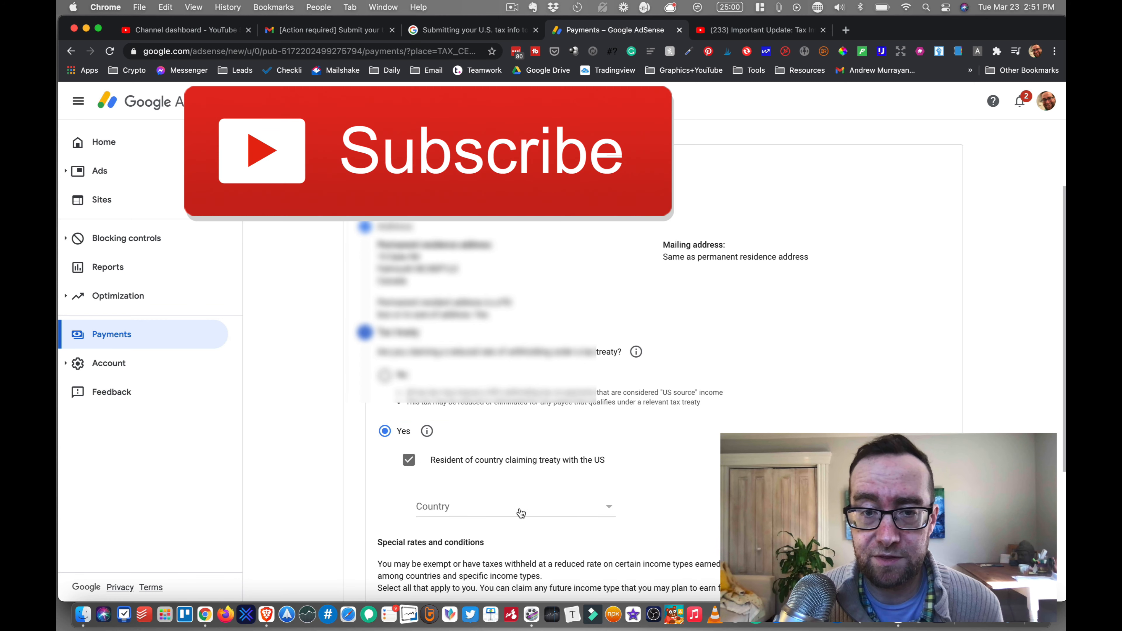
pyautogui.click(519, 510)
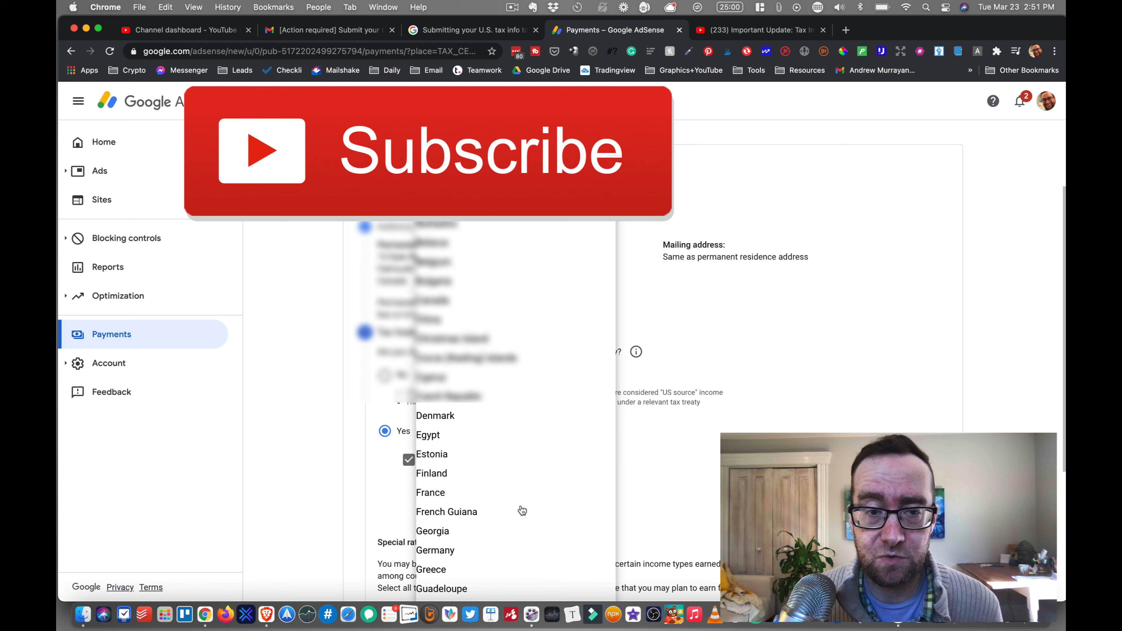
pyautogui.click(489, 304)
pyautogui.scroll(-5, 652, 417)
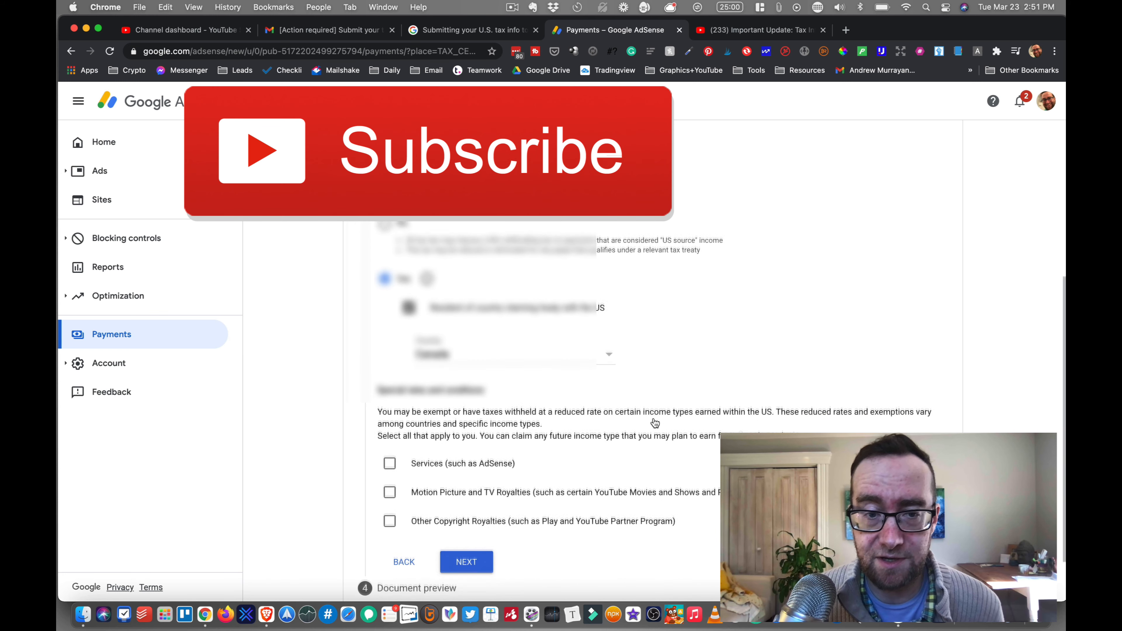
# Claim the Services income type under Article 7 and paragraph 1 at the 0% reduced treaty rate and confirm its treaty terms.
pyautogui.scroll(-2, 653, 416)
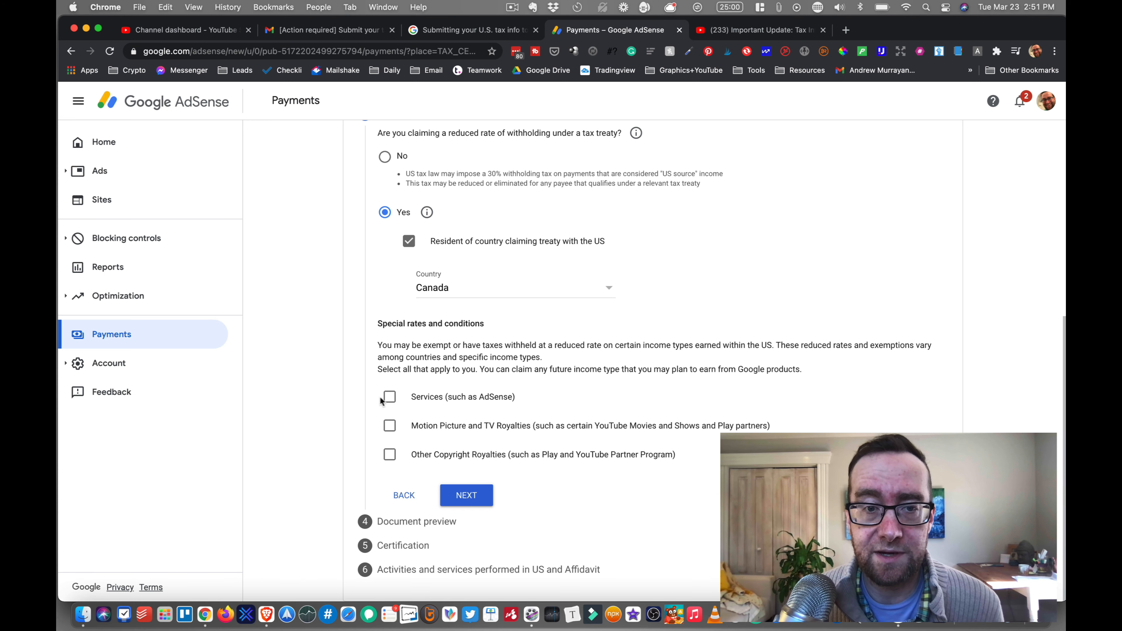
pyautogui.click(388, 401)
pyautogui.click(464, 443)
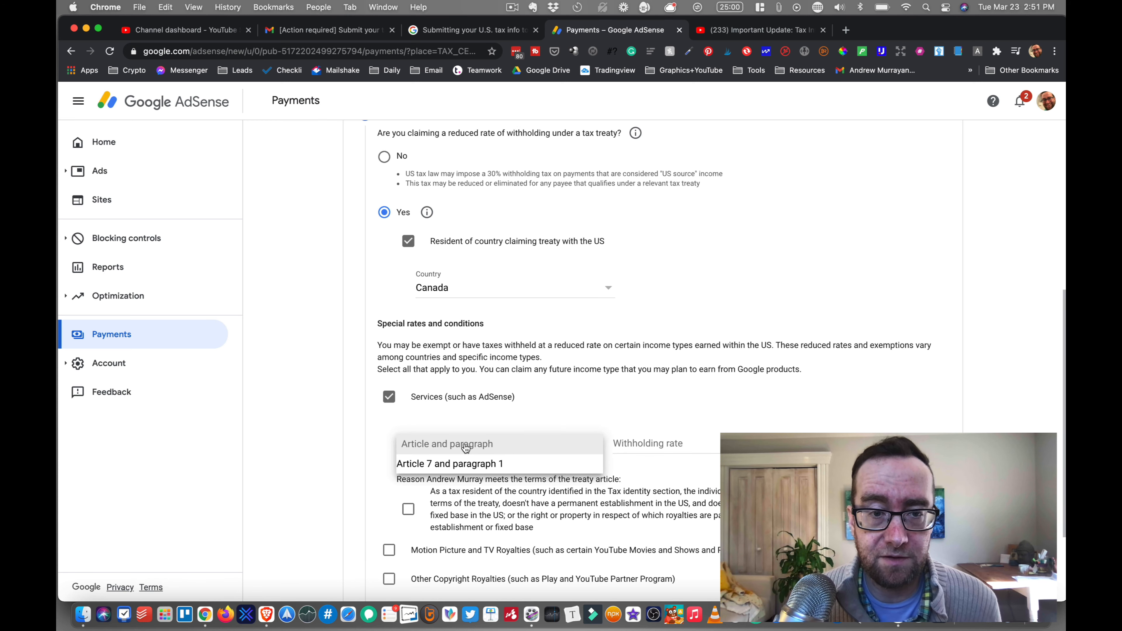
pyautogui.click(467, 463)
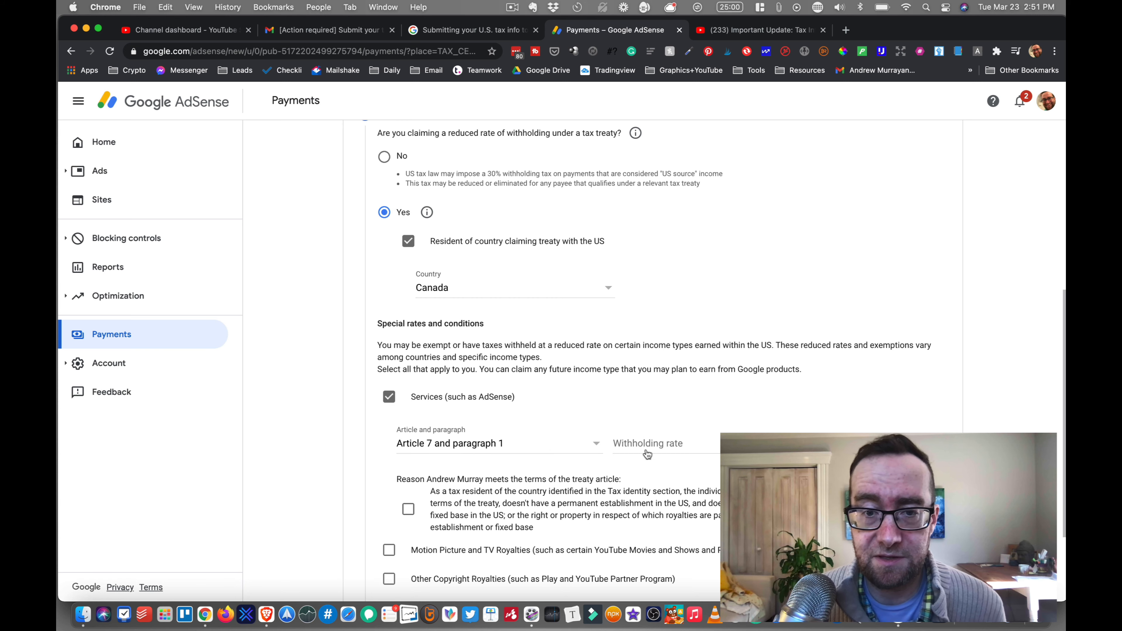
pyautogui.click(655, 448)
pyautogui.click(656, 463)
pyautogui.scroll(-3, 442, 336)
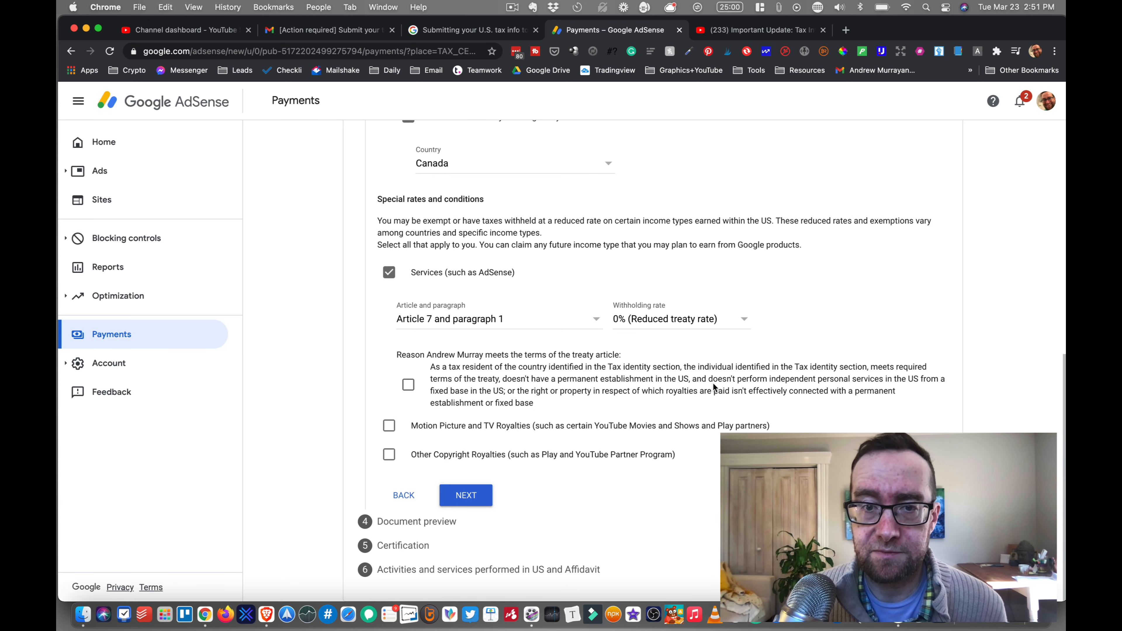
pyautogui.click(409, 386)
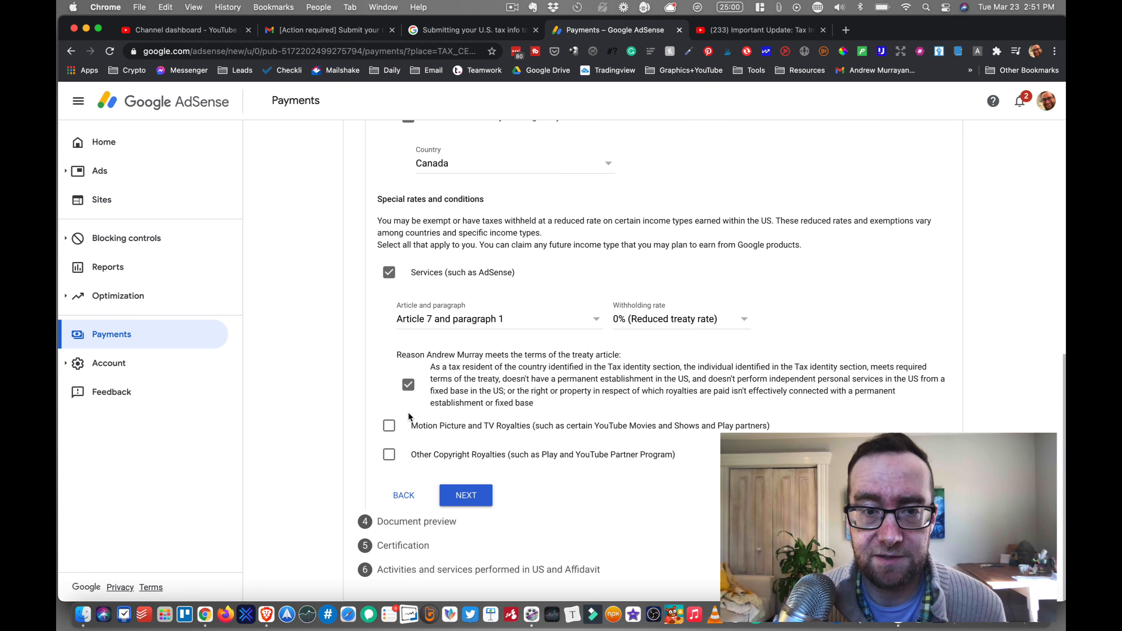
# Claim Motion Picture and TV Royalties under Article 12 and paragraph 2 at the 10% reduced treaty rate and confirm its treaty terms.
pyautogui.click(389, 429)
pyautogui.click(501, 487)
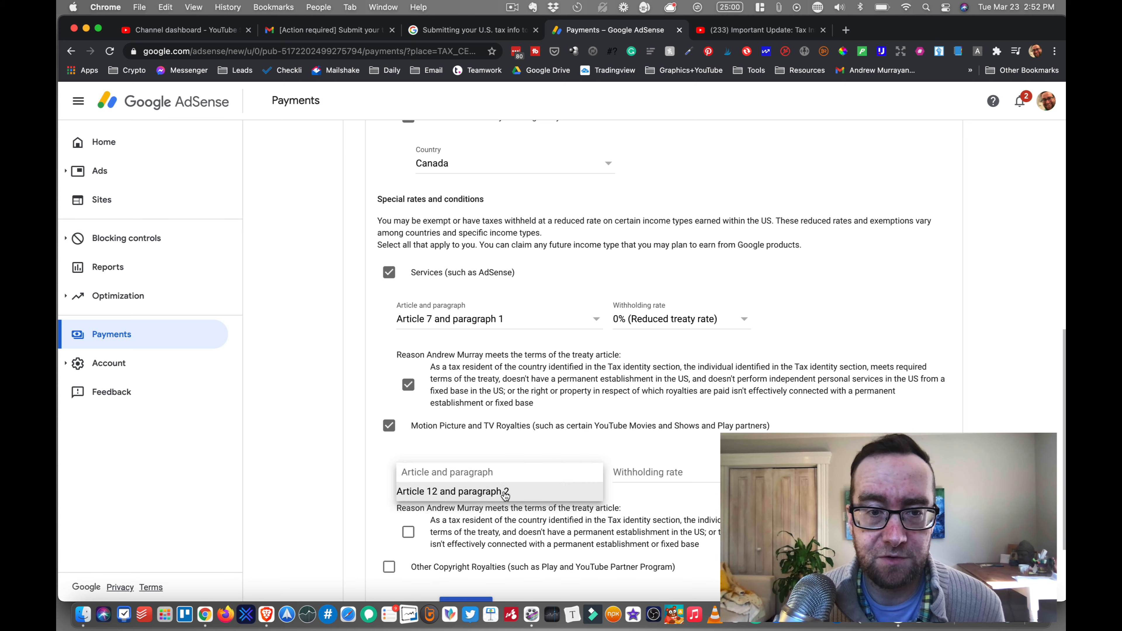
pyautogui.click(505, 493)
pyautogui.click(646, 481)
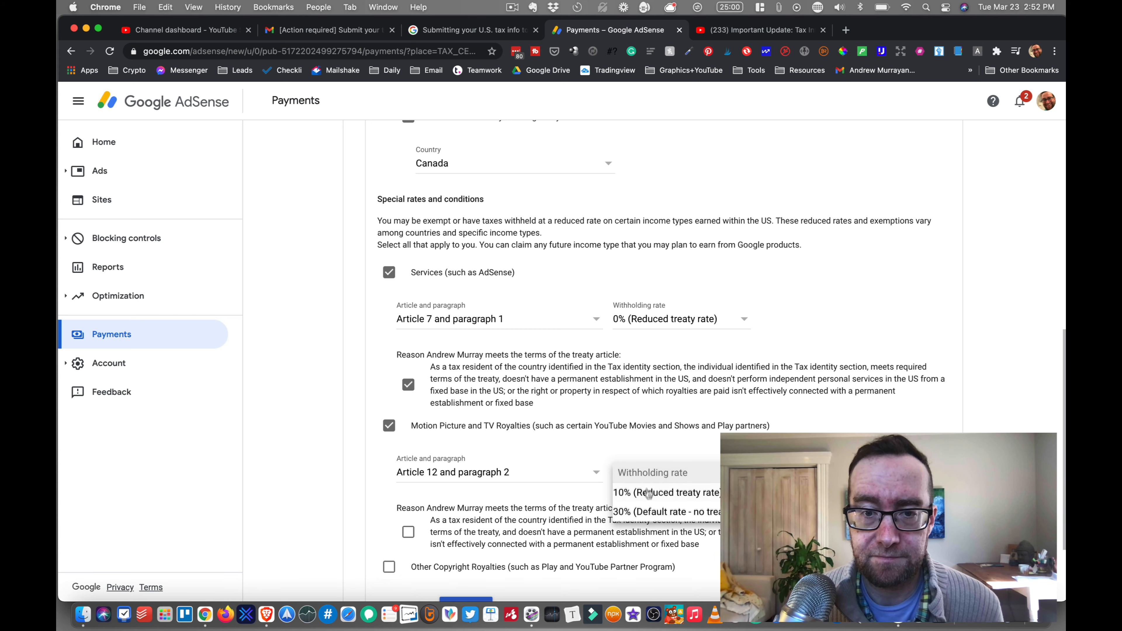
pyautogui.click(649, 493)
pyautogui.scroll(-3, 574, 464)
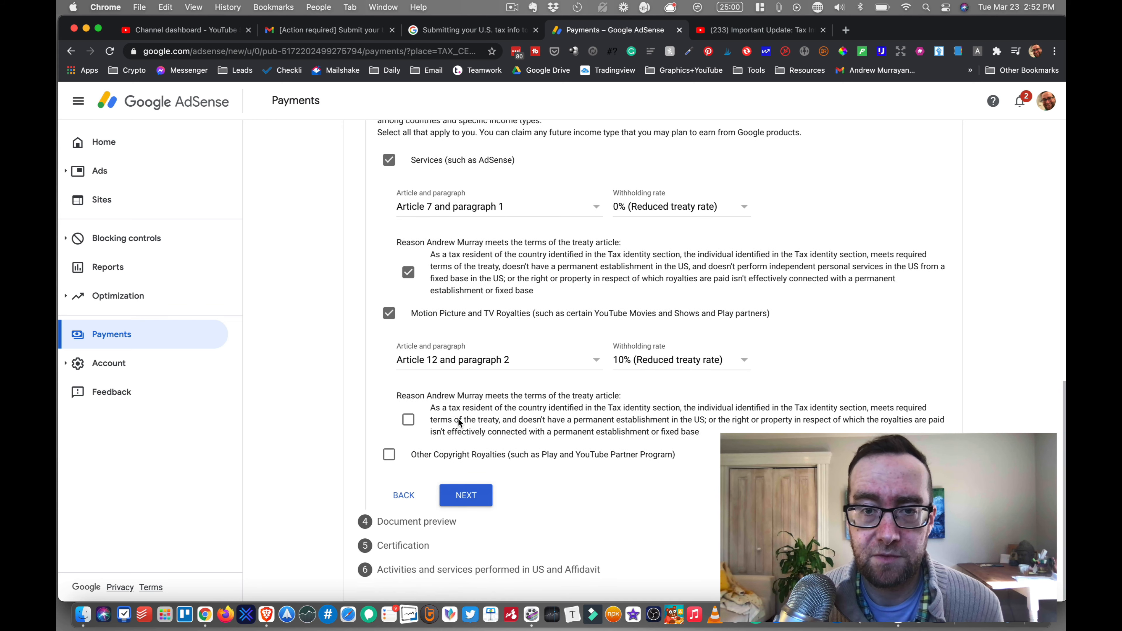
pyautogui.click(675, 371)
pyautogui.click(674, 367)
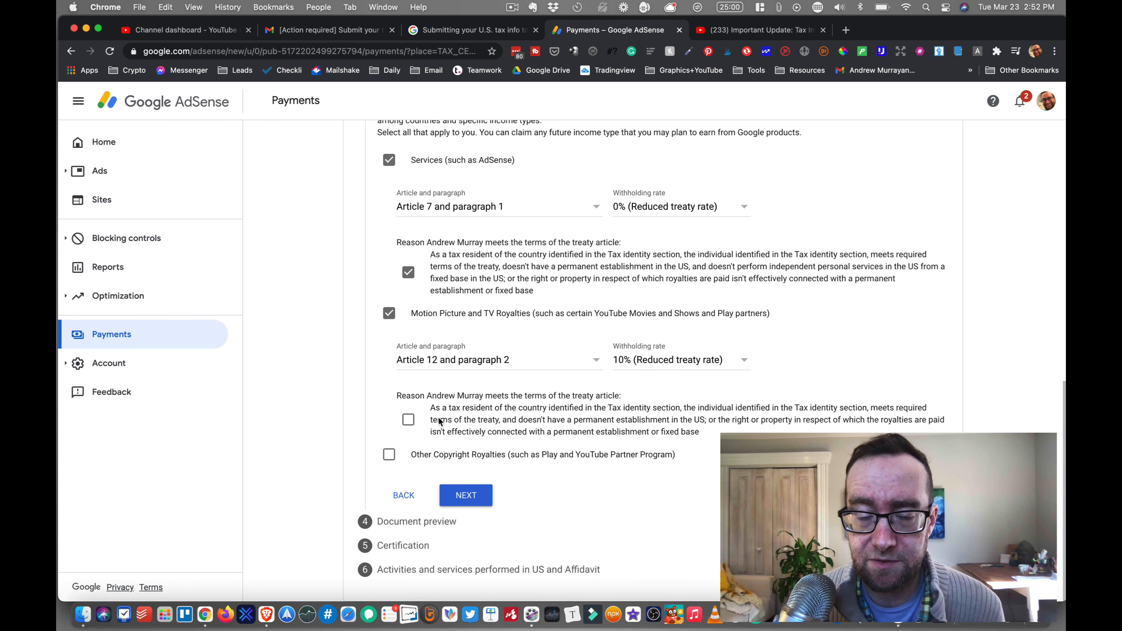
pyautogui.click(408, 419)
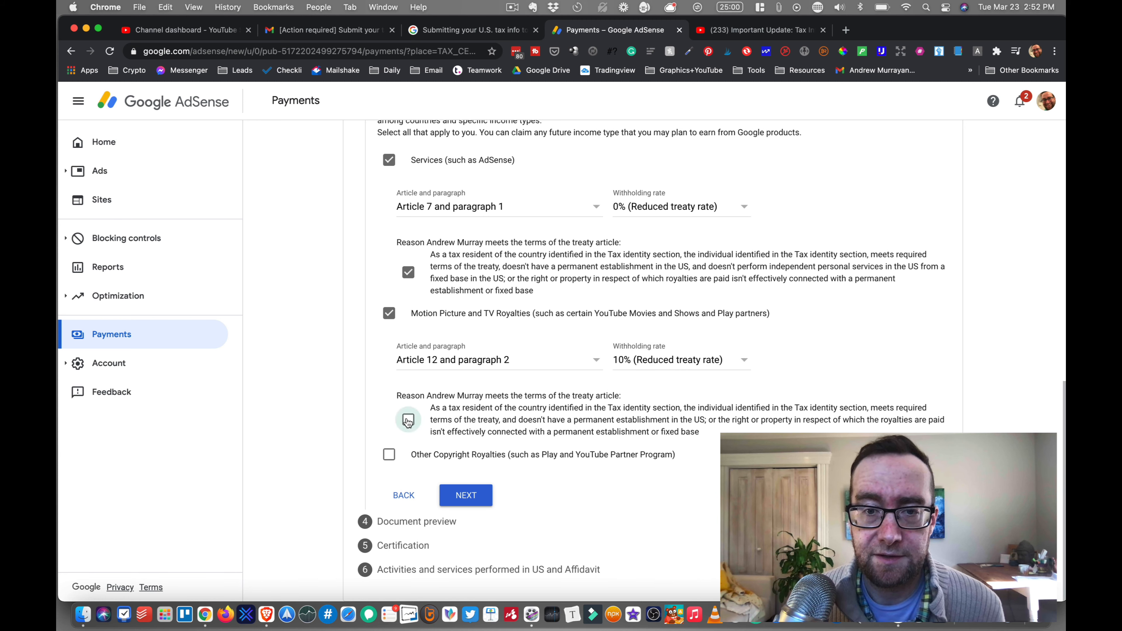
# Claim Other Copyright Royalties under Article 12 and paragraph 3 at the 0% reduced treaty rate, confirm its terms and continue to the document preview.
pyautogui.click(388, 455)
pyautogui.scroll(-3, 484, 441)
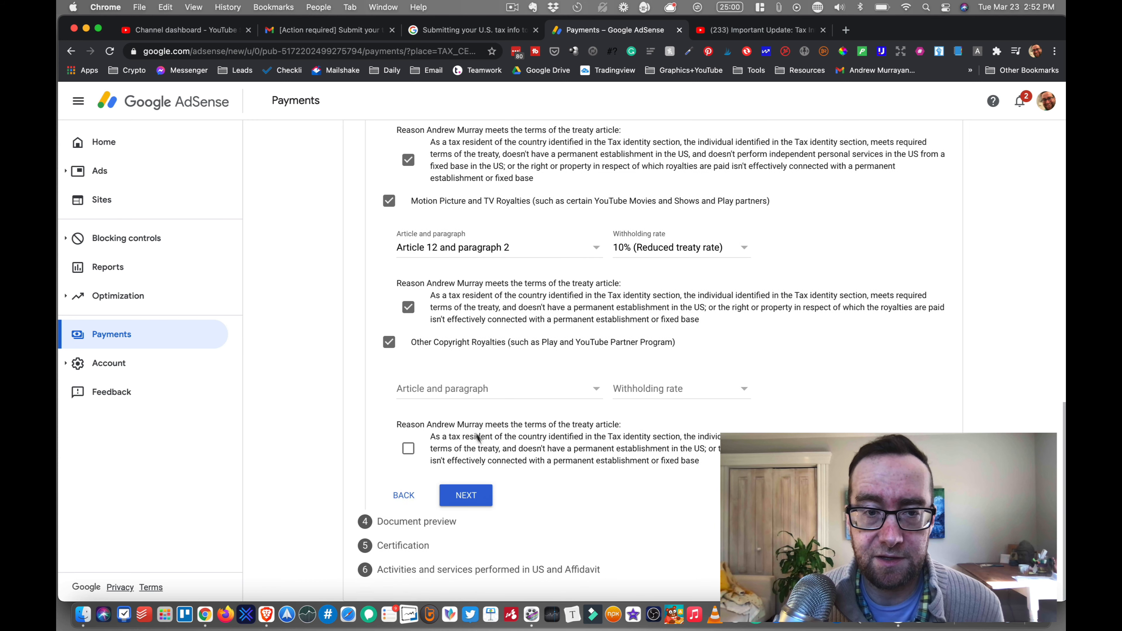
pyautogui.click(467, 392)
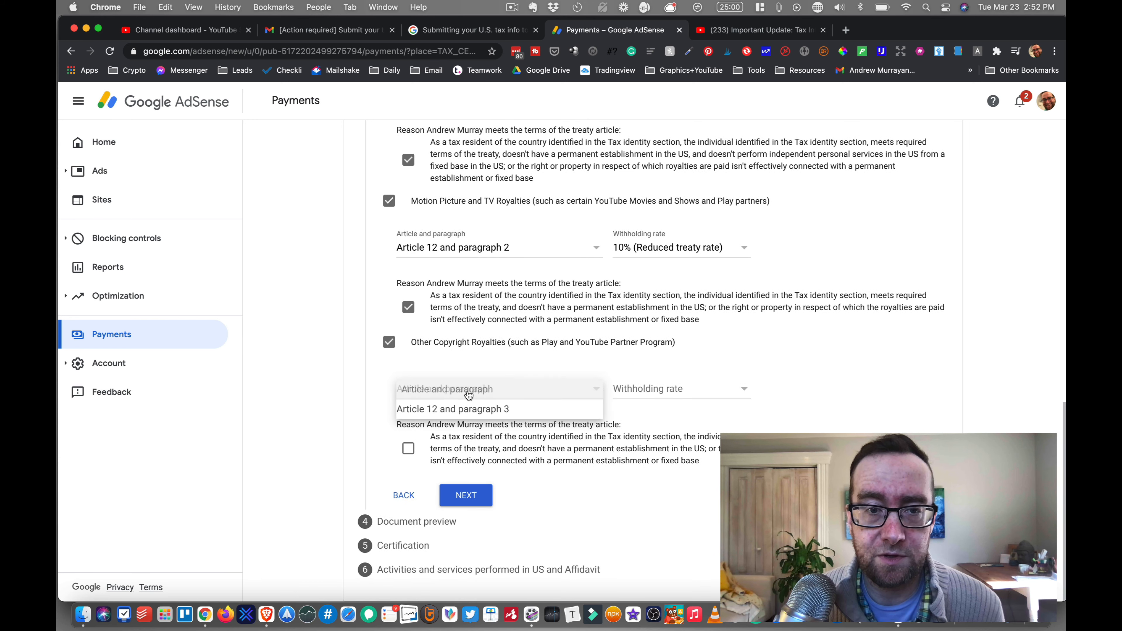
pyautogui.click(470, 412)
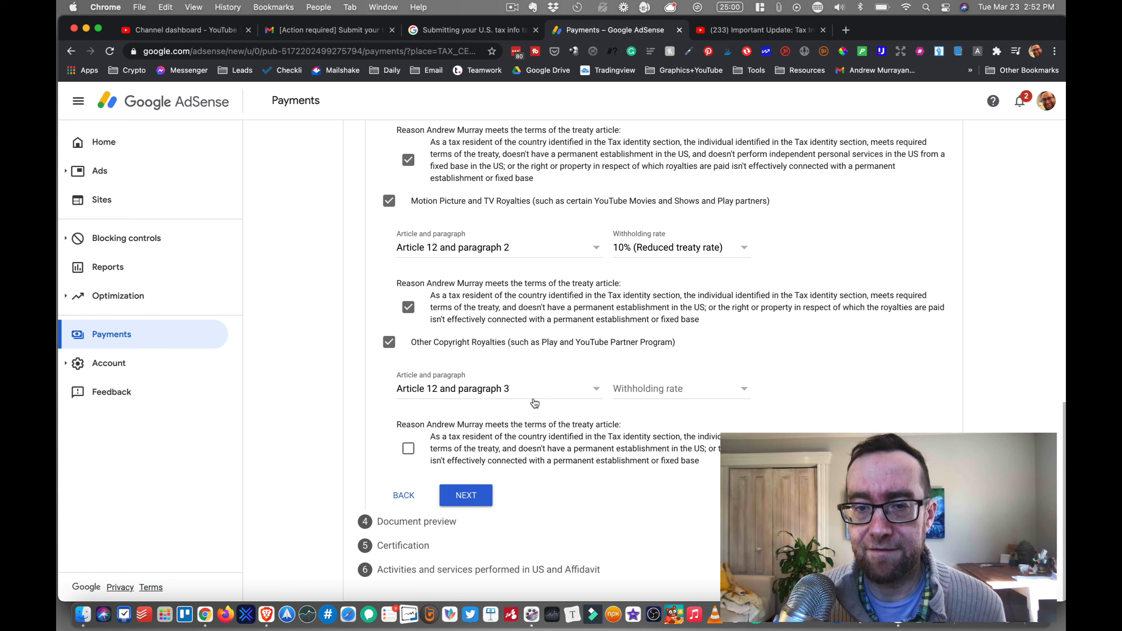
pyautogui.click(658, 395)
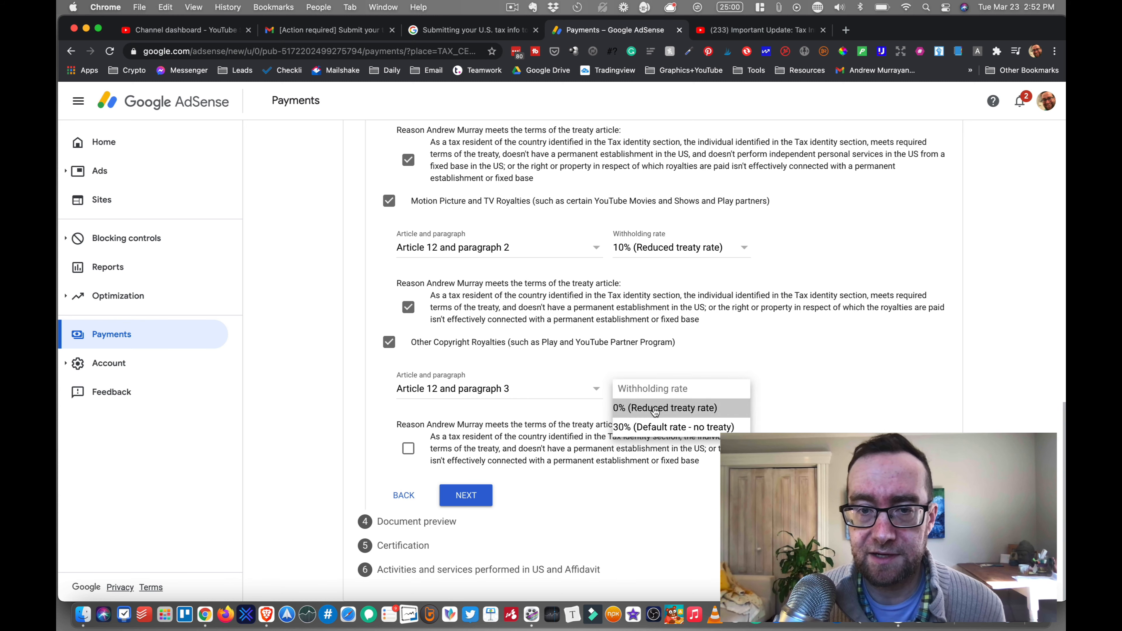
pyautogui.click(655, 410)
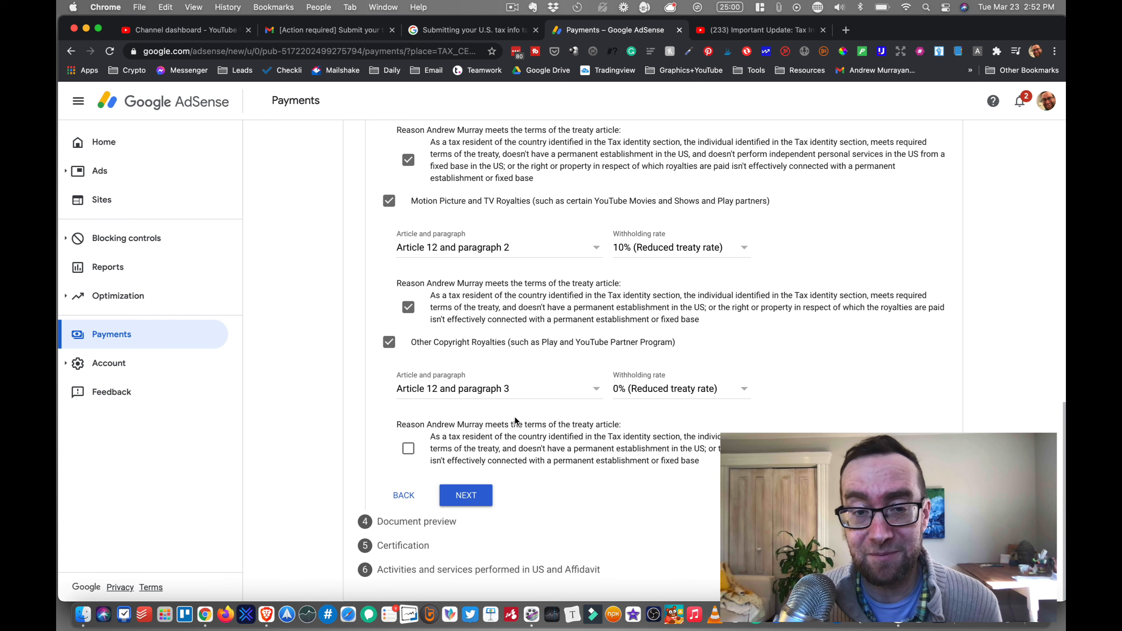
pyautogui.click(414, 449)
pyautogui.click(467, 499)
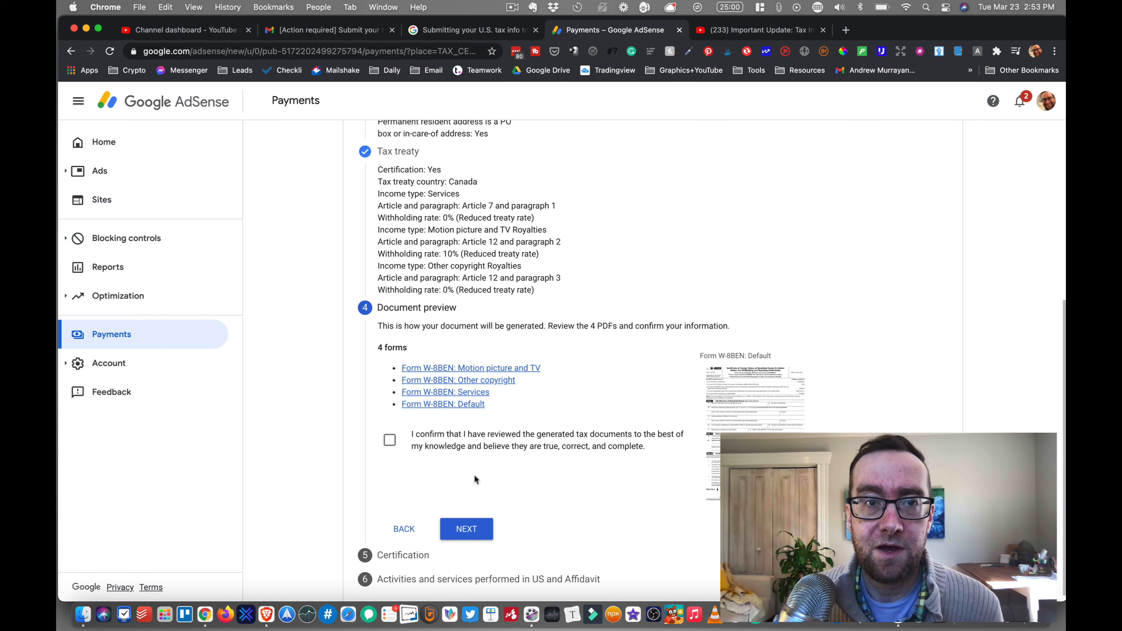
# Confirm that the generated W-8BEN documents have been reviewed and continue to the Certification section.
pyautogui.scroll(-1, 463, 296)
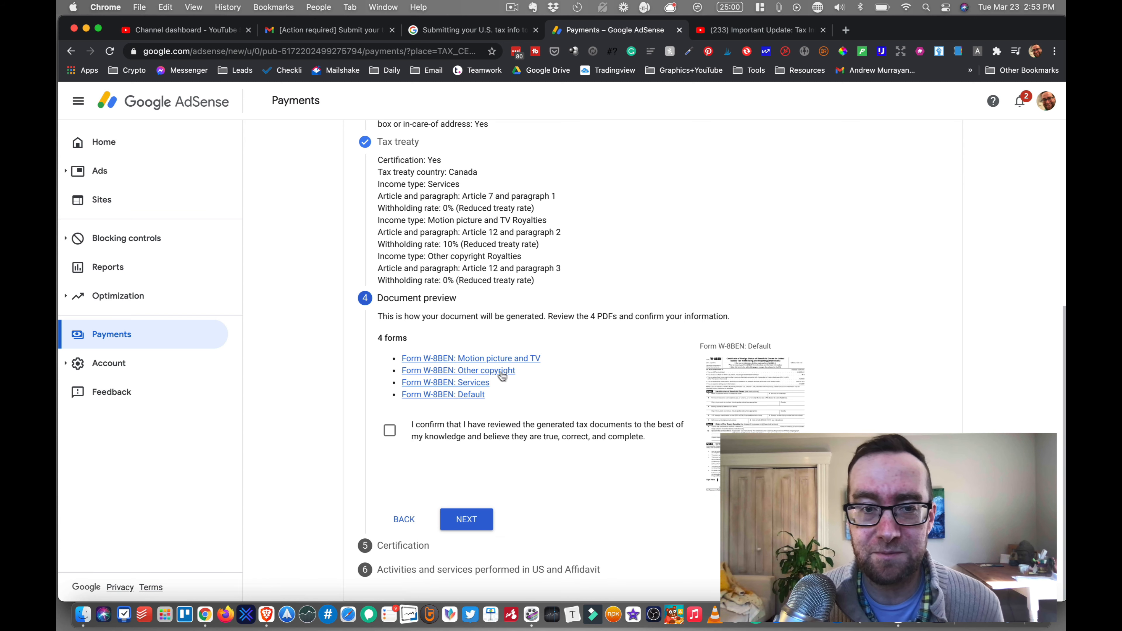
pyautogui.click(389, 431)
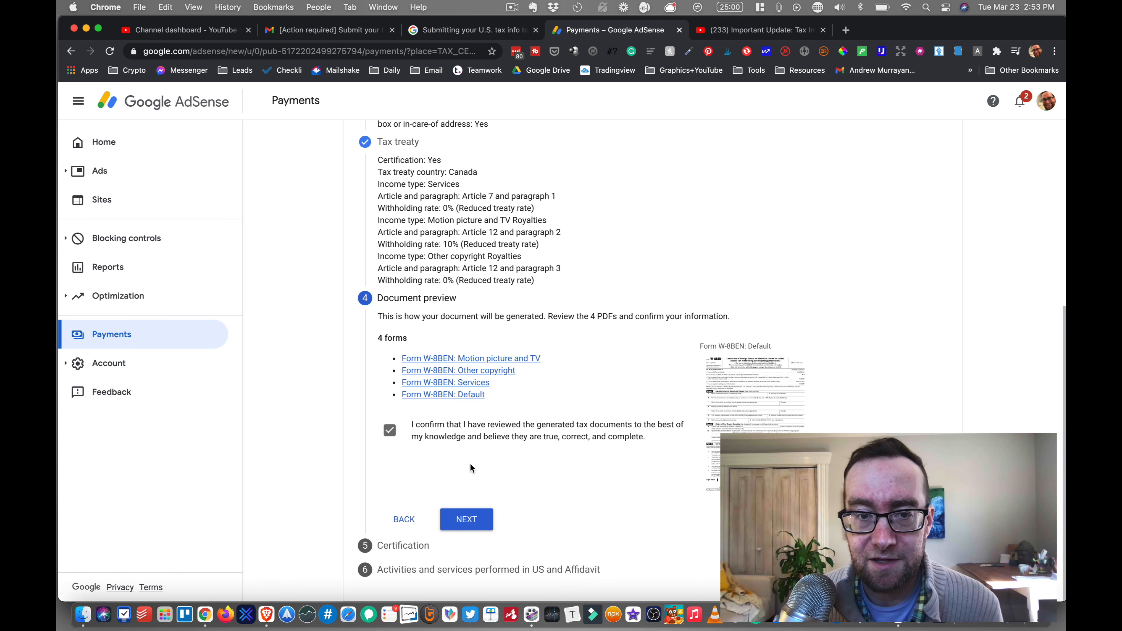
pyautogui.click(475, 523)
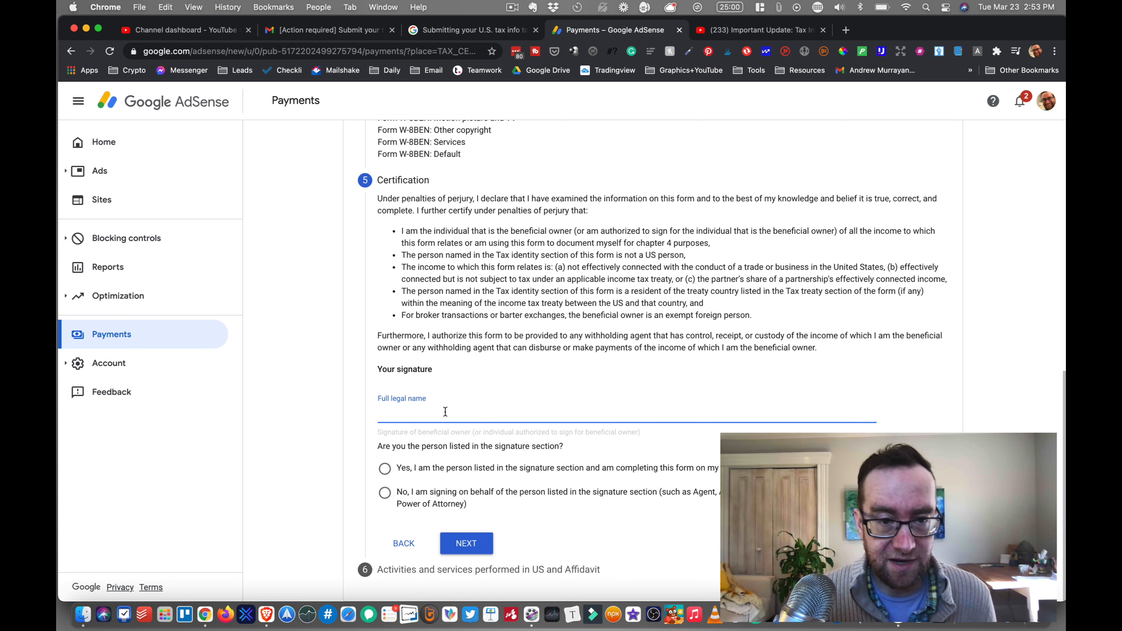
# Sign the certification with the full legal name, declare being the person listed in the signature section, and continue.
pyautogui.write('Andre')
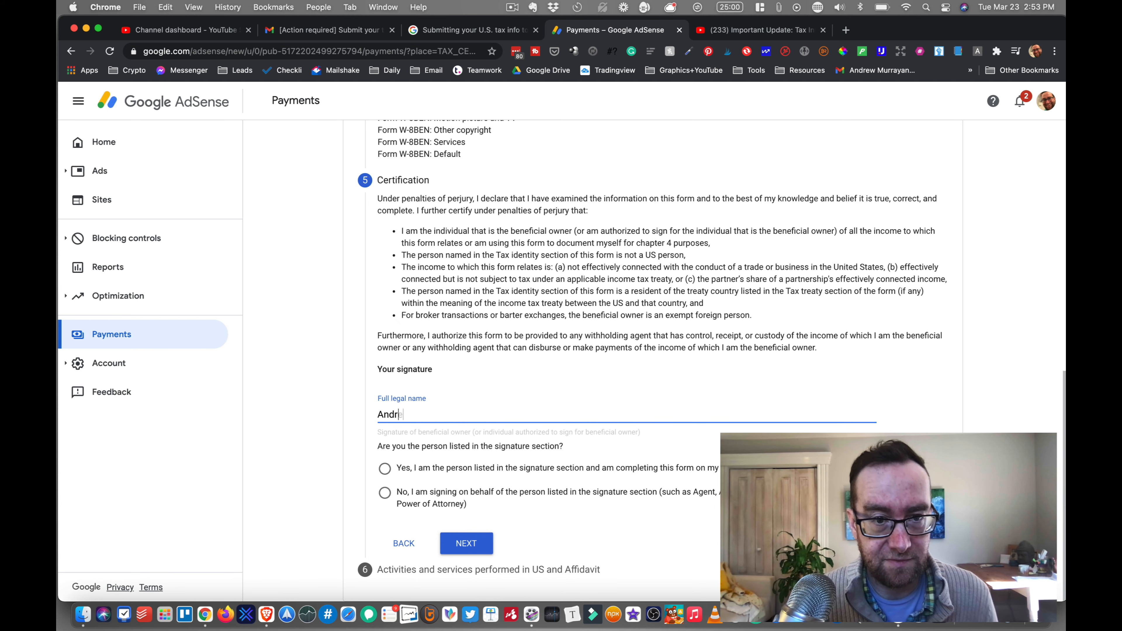
pyautogui.write('we Murray')
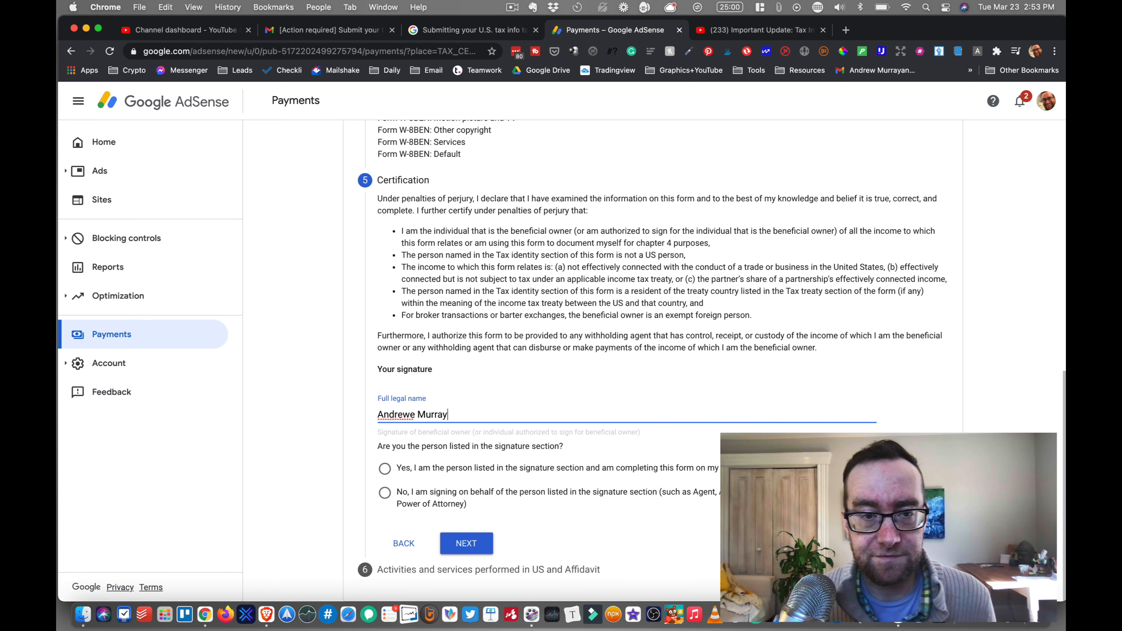
pyautogui.press('Left')
pyautogui.press('Left')
pyautogui.press('Left')
pyautogui.press('Left')
pyautogui.press('Left')
pyautogui.press('Left')
pyautogui.press('Left')
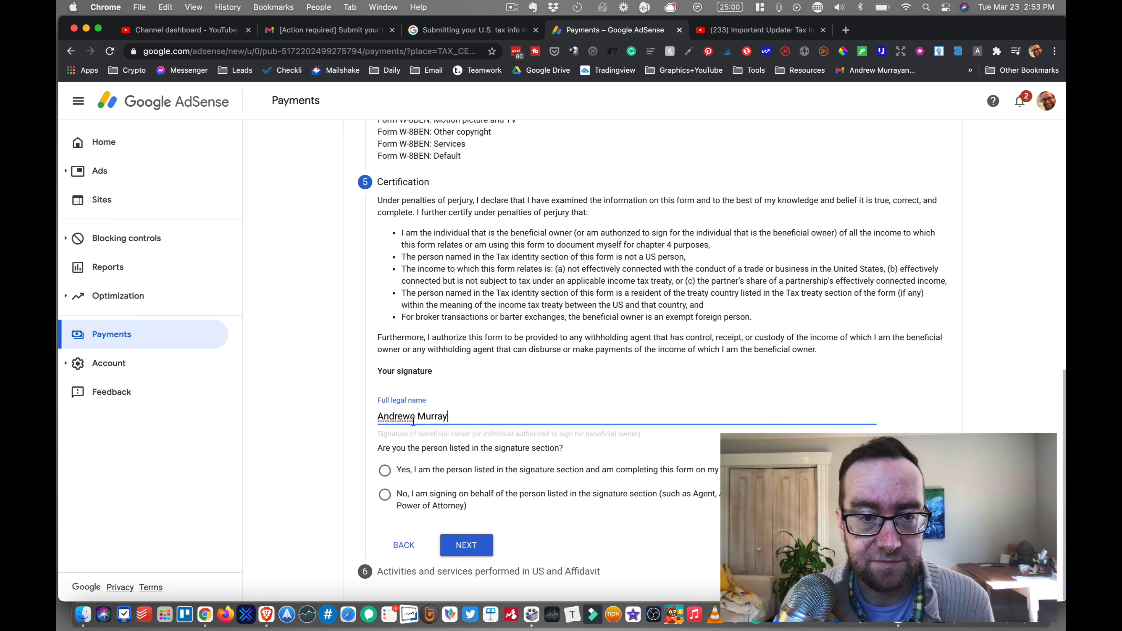
pyautogui.press('BackSpace')
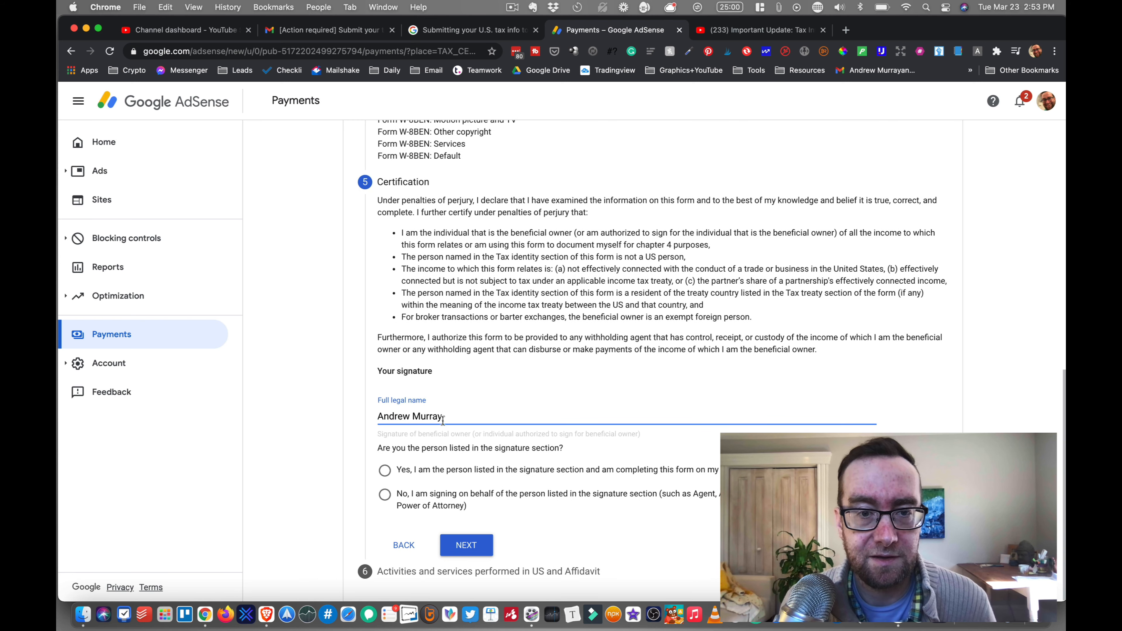
pyautogui.click(450, 472)
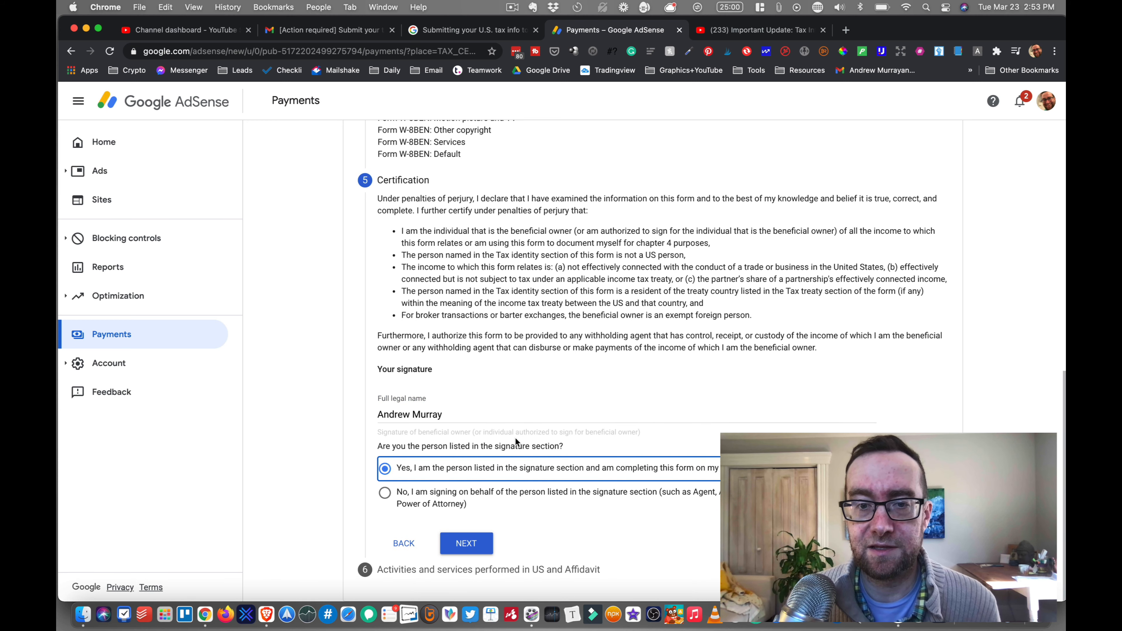
pyautogui.click(470, 547)
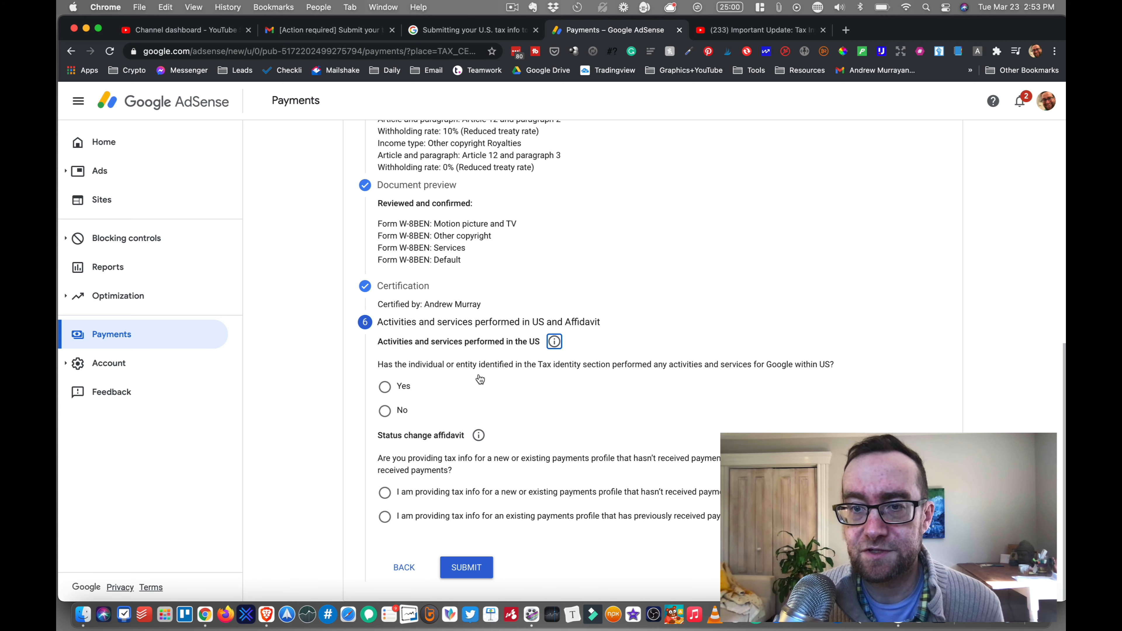
# Answer No to activities performed for Google within the US and certify that the services are performed solely outside the US.
pyautogui.click(385, 411)
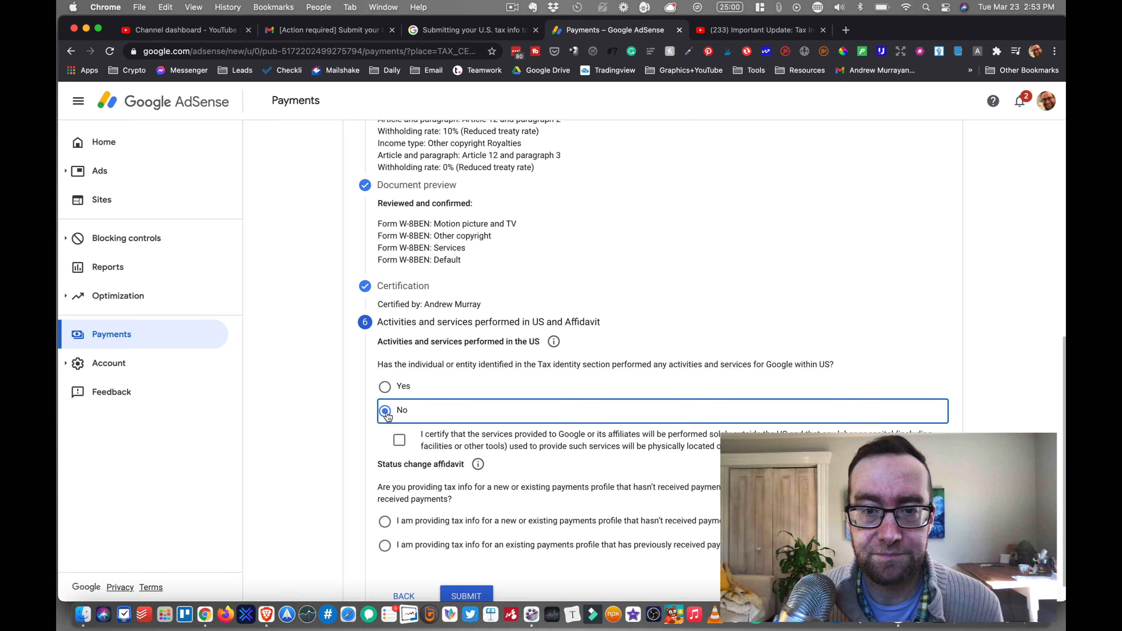
pyautogui.click(399, 445)
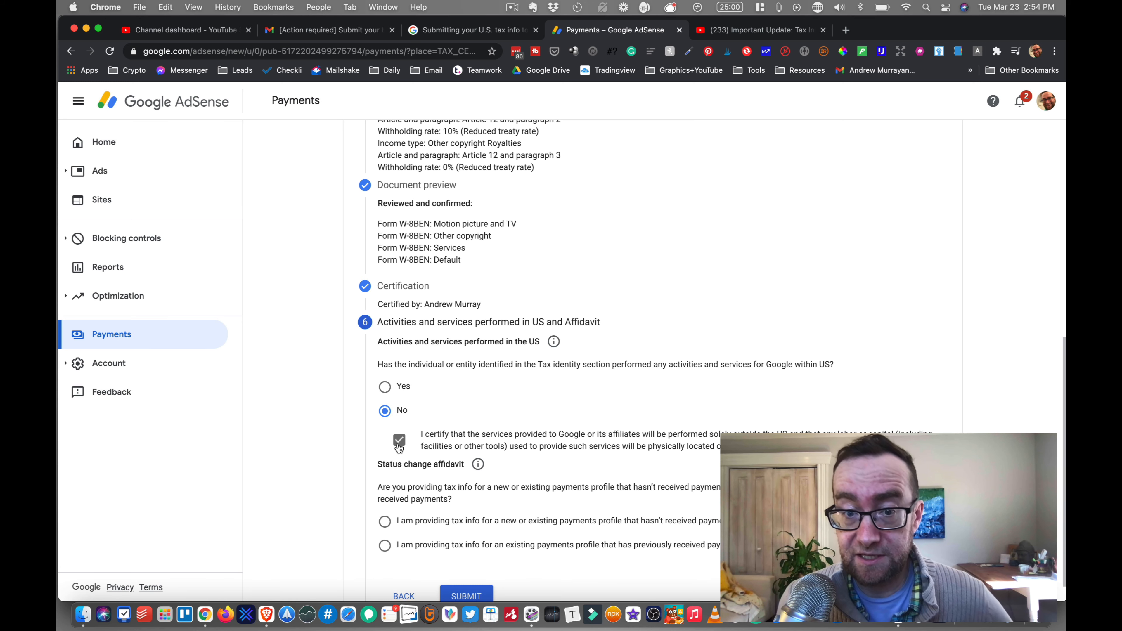
pyautogui.scroll(-2, 453, 435)
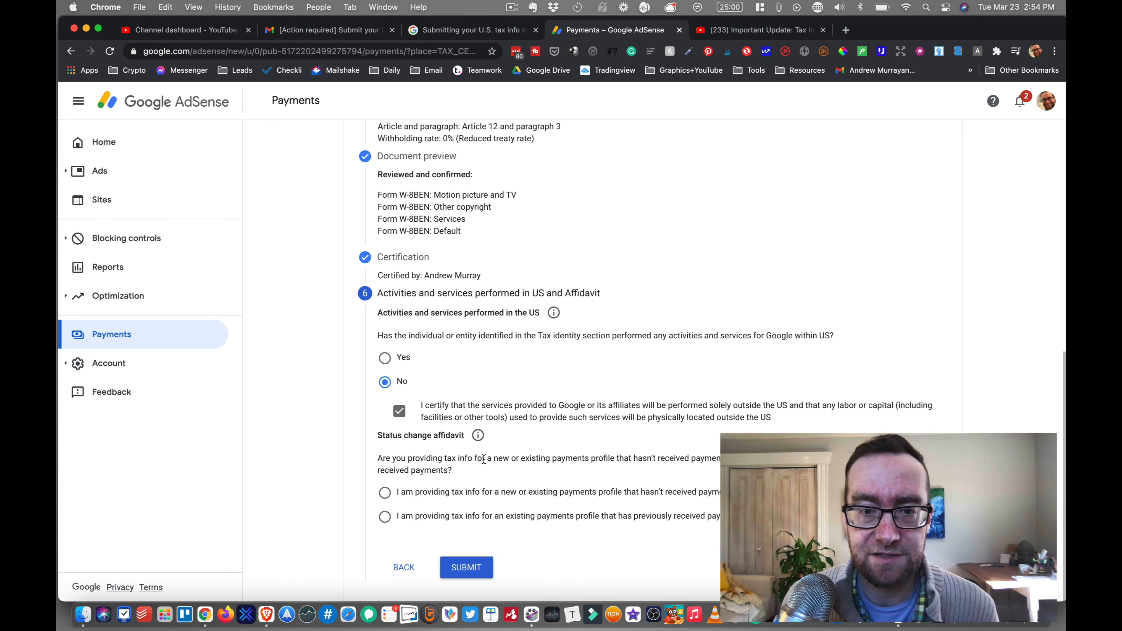
# Declare the tax info is for an existing payments profile that has previously received payments, accept the affidavit without changes and submit the form.
pyautogui.click(462, 516)
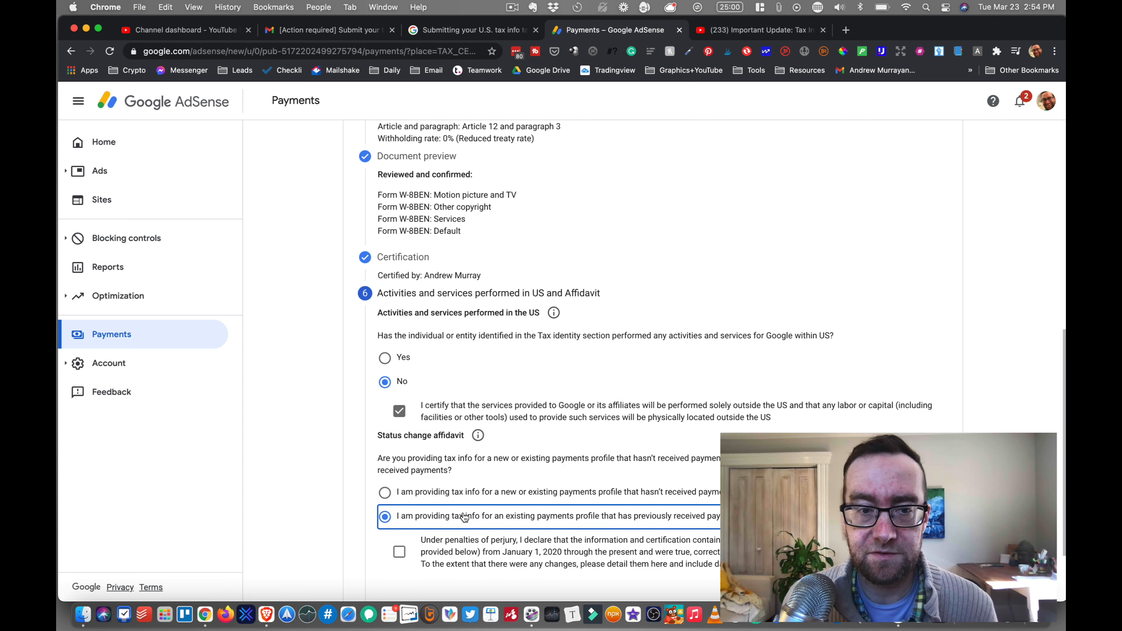
pyautogui.scroll(-3, 471, 477)
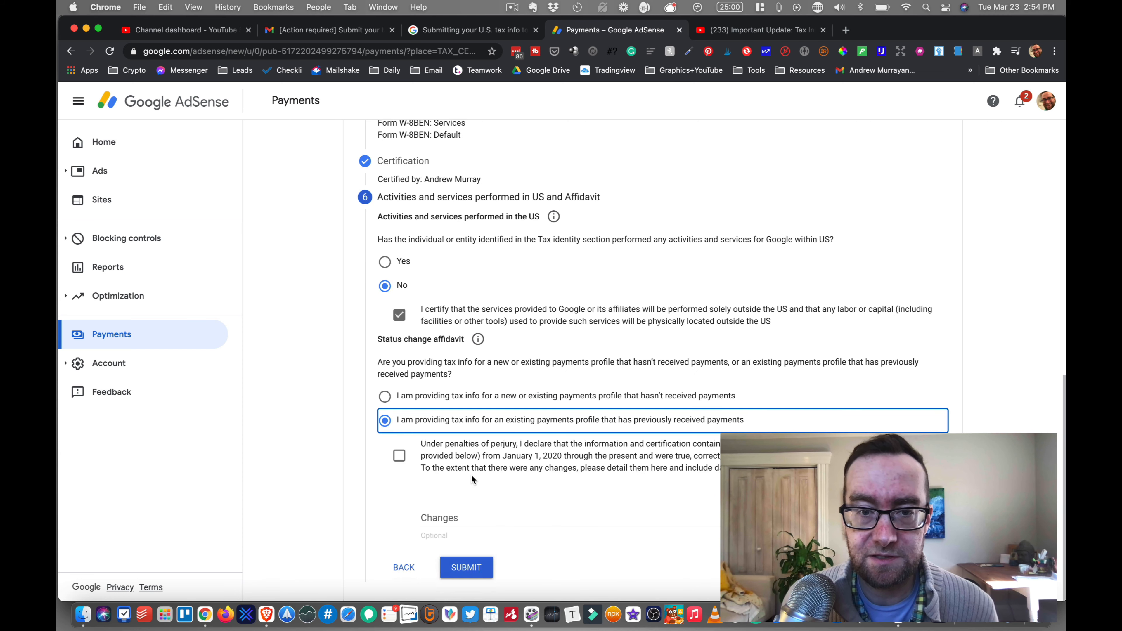
pyautogui.click(400, 459)
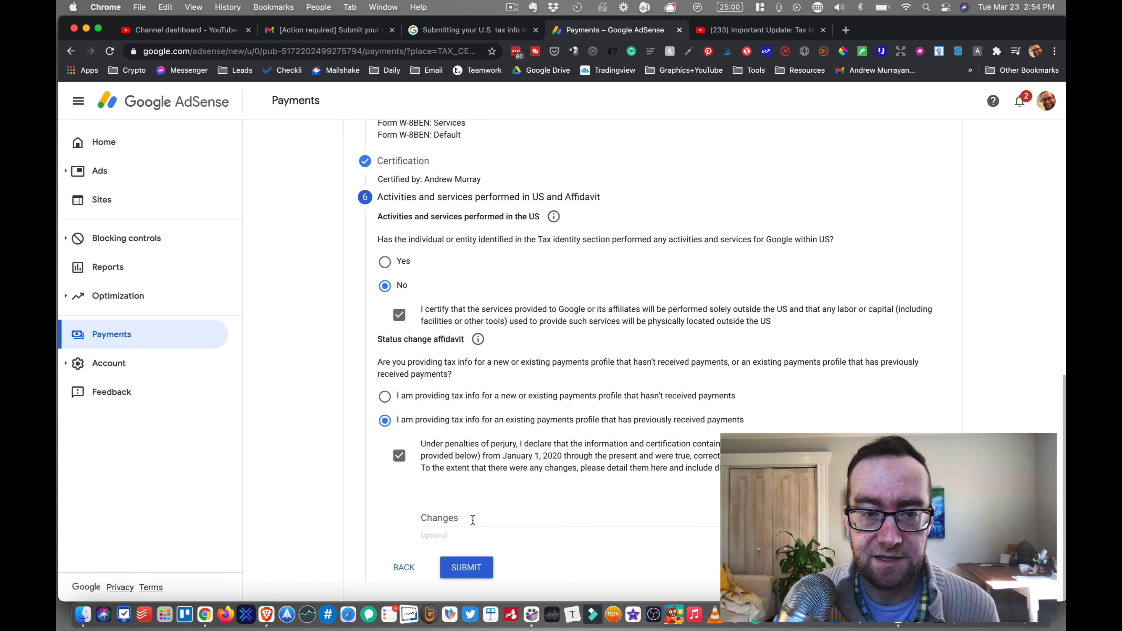
pyautogui.click(472, 570)
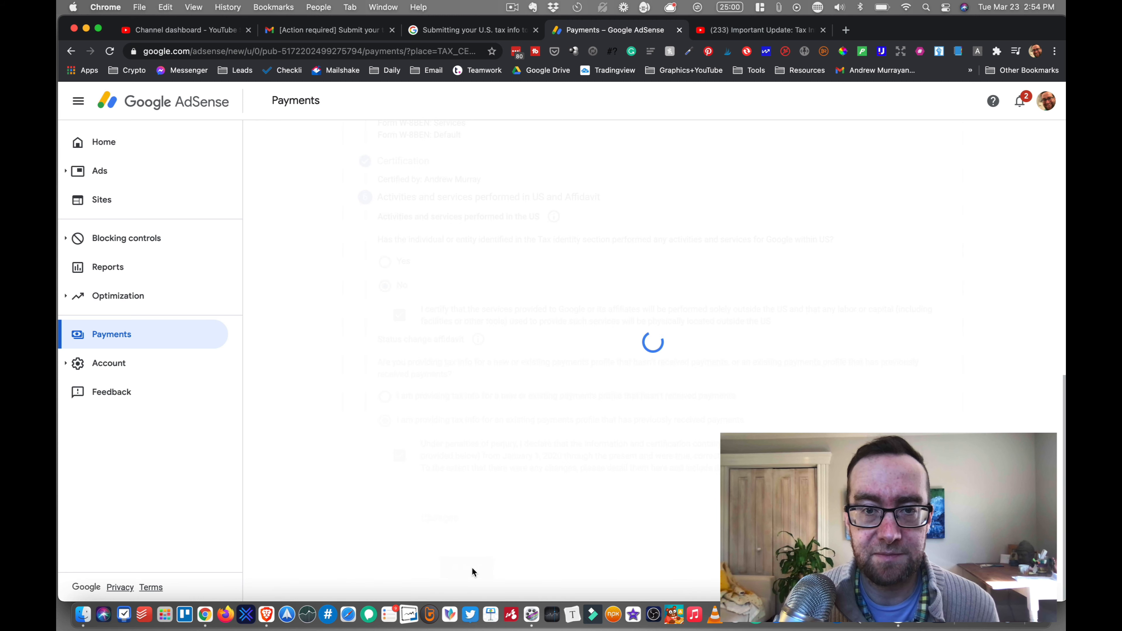